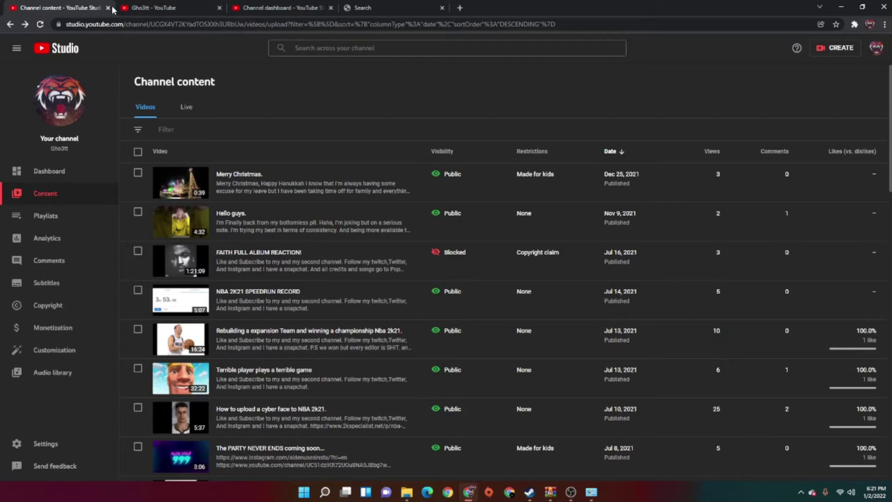
# Close the extra Chrome tabs with Ctrl+W until only the blank Search tab is left.
pyautogui.hotkey('ctrl', 'w')
pyautogui.hotkey('ctrl', 'w')
pyautogui.hotkey('ctrl', 'w')
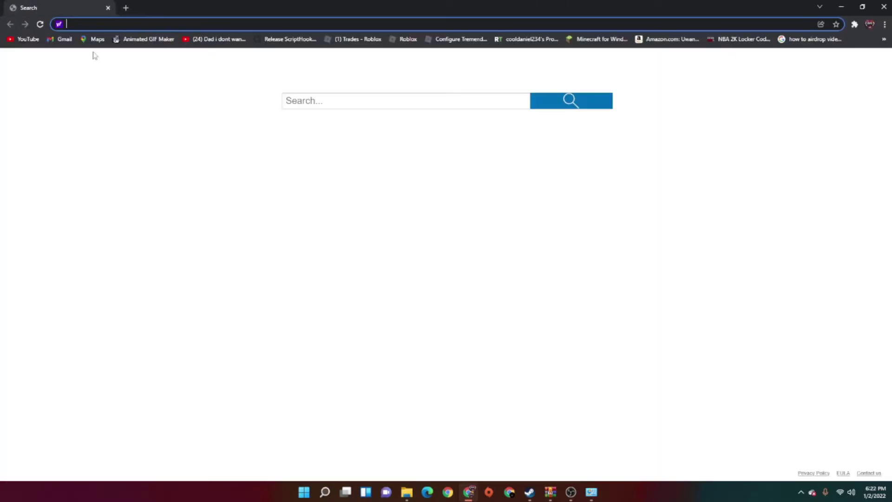
# Enter searches for winrar and openIV, with openIV in a new tab.
pyautogui.write('winrar')
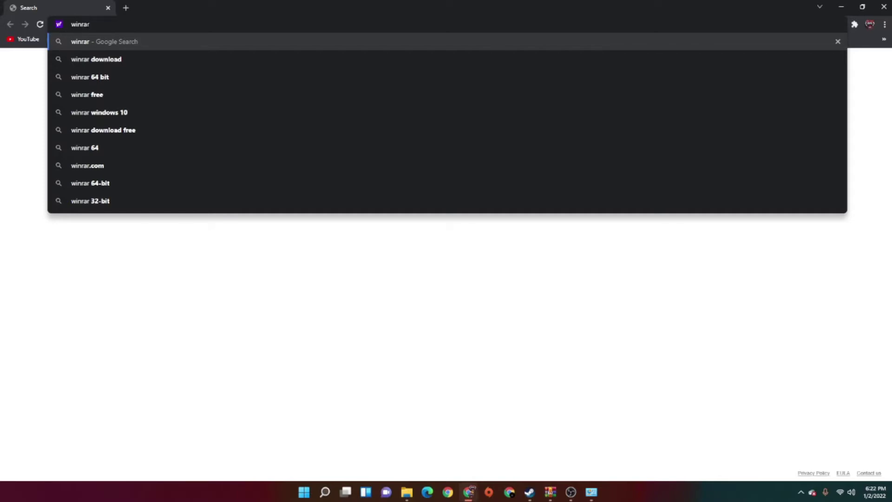
pyautogui.click(125, 7)
pyautogui.write('openIV')
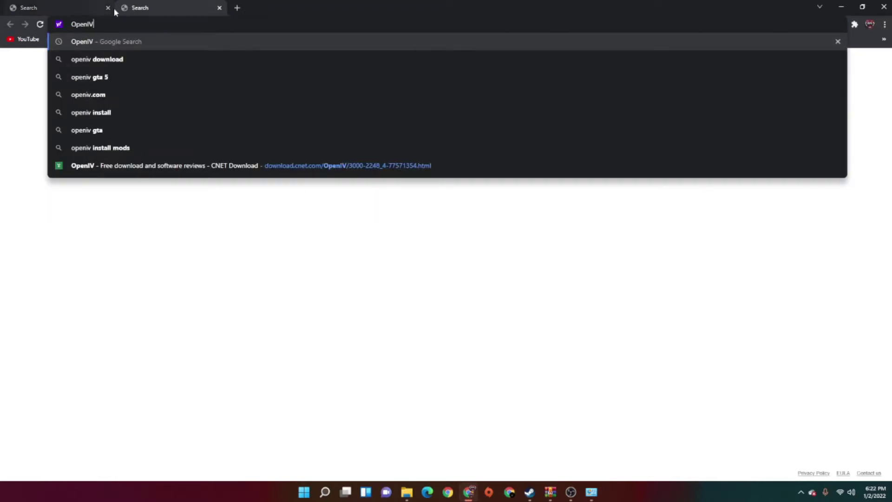
# Open a fresh tab, close the two old Search tabs, and enter Scripthookv.
pyautogui.click(238, 7)
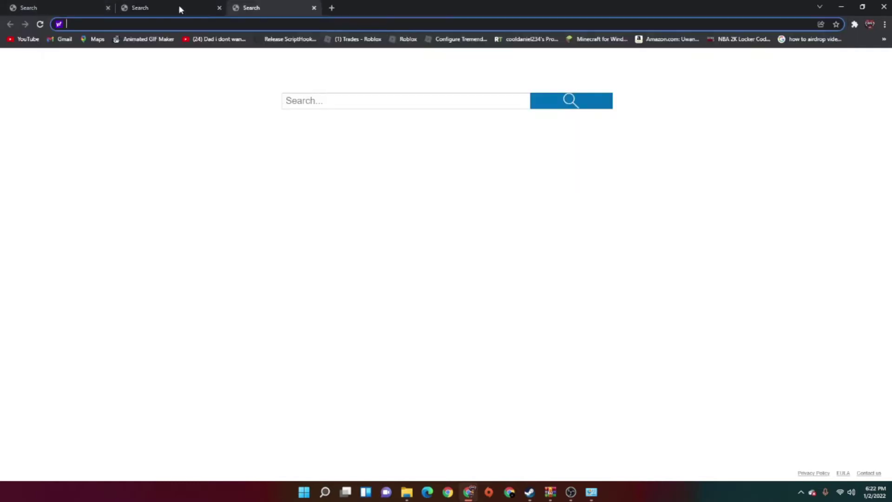
pyautogui.click(108, 8)
pyautogui.click(107, 7)
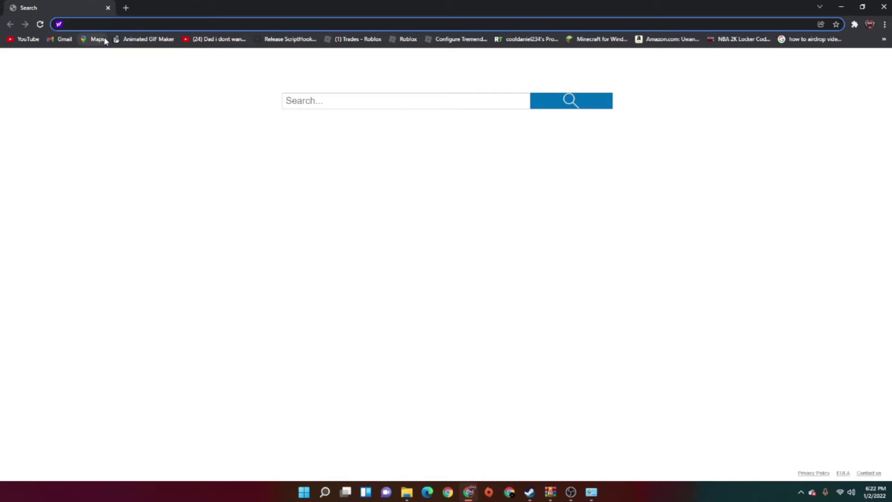
pyautogui.write('Scripthookv')
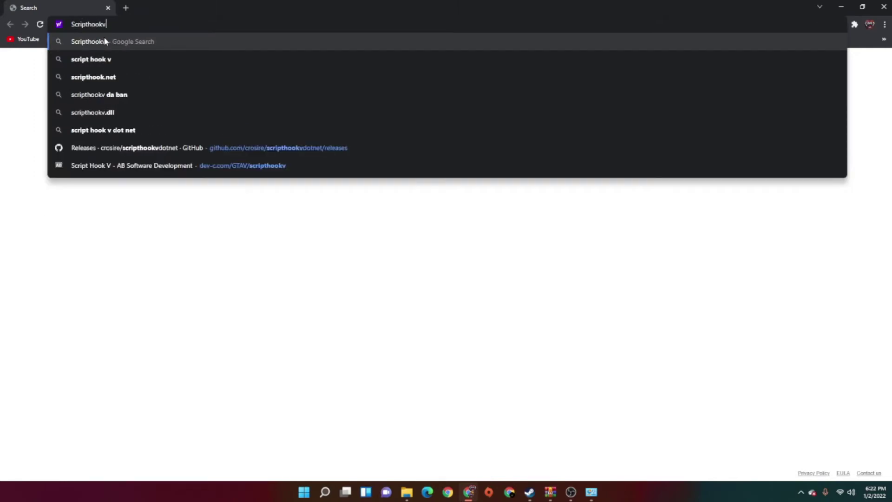
# Submit the Scripthookv search, then try scripthookv.net in a new tab and go back.
pyautogui.press('Return')
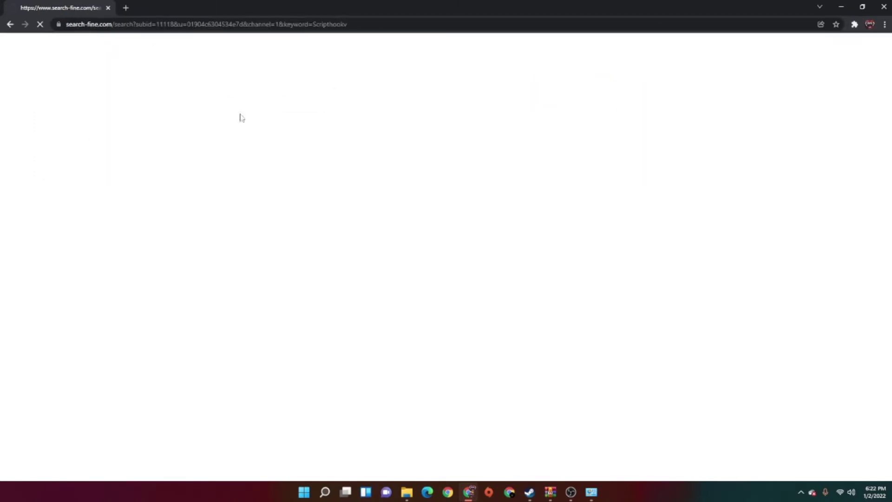
pyautogui.click(125, 7)
pyautogui.write('Scripthook')
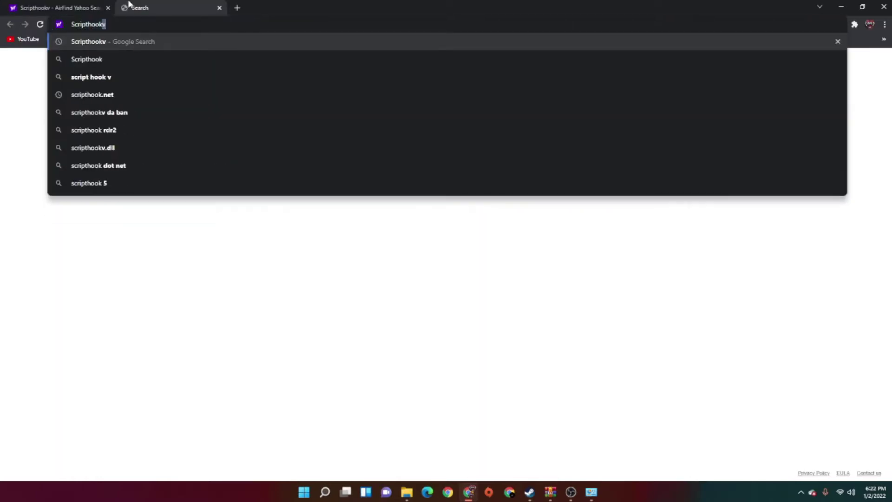
pyautogui.write('V')
pyautogui.press('BackSpace')
pyautogui.write('.net')
pyautogui.press('Return')
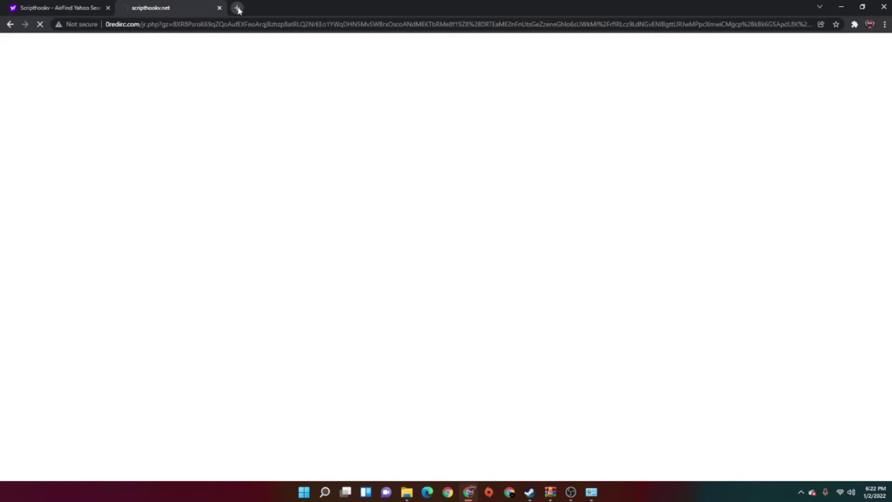
pyautogui.click(10, 24)
# Search 'scripthookv.net gta 5' using the address bar suggestion.
pyautogui.click(132, 24)
pyautogui.write('scrip')
pyautogui.press('Return')
pyautogui.click(130, 23)
pyautogui.rightClick(131, 25)
pyautogui.click(87, 91)
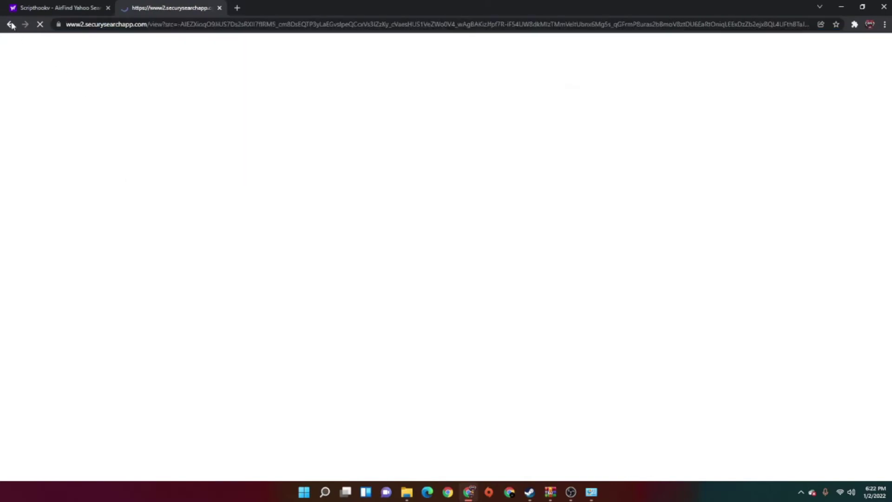
pyautogui.click(132, 24)
pyautogui.write('scripthookv.net')
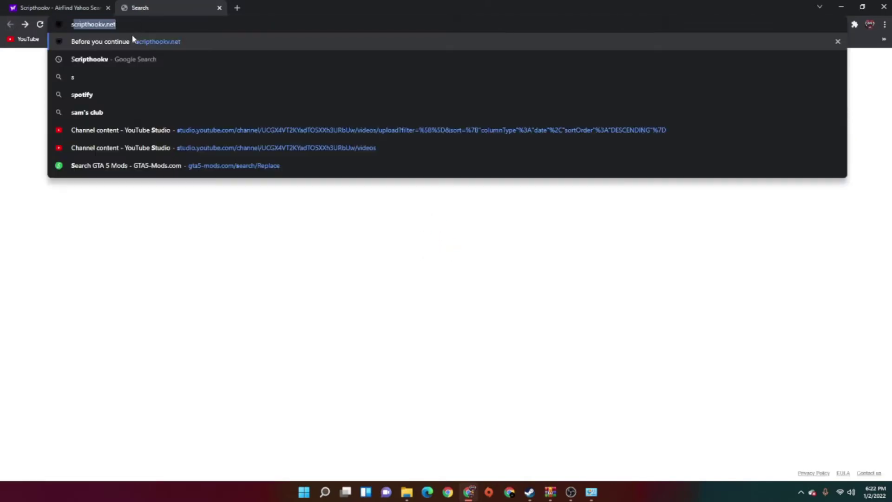
pyautogui.click(131, 25)
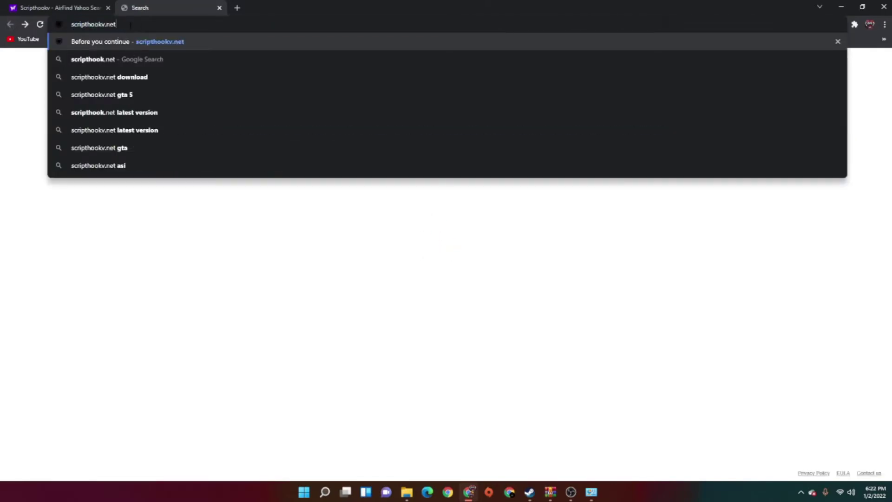
pyautogui.click(111, 82)
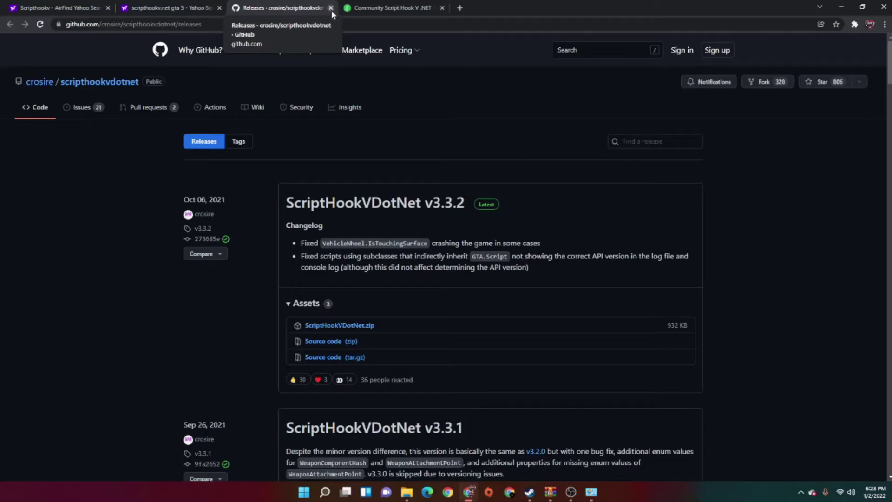
# Reorder the GitHub releases tab and close the Community Script Hook V and .NET pages.
pyautogui.moveTo(331, 10); pyautogui.dragTo(377, 4)
pyautogui.click(301, 8)
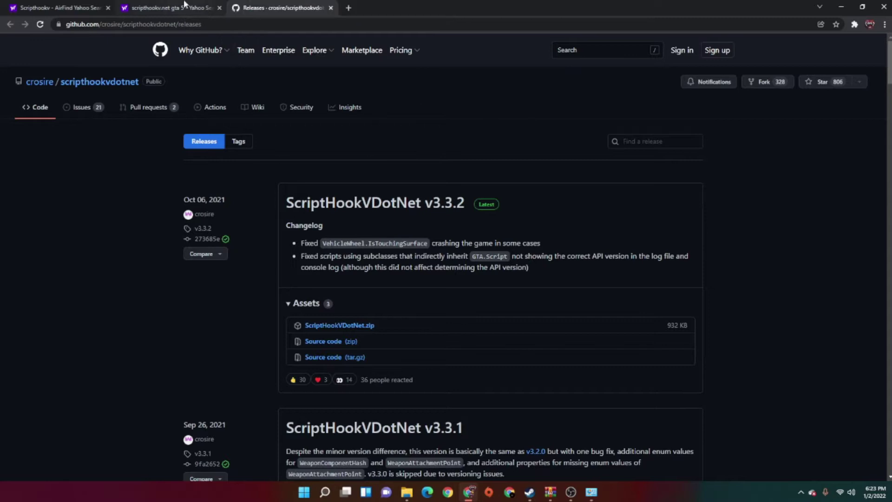
pyautogui.click(168, 8)
pyautogui.click(194, 100)
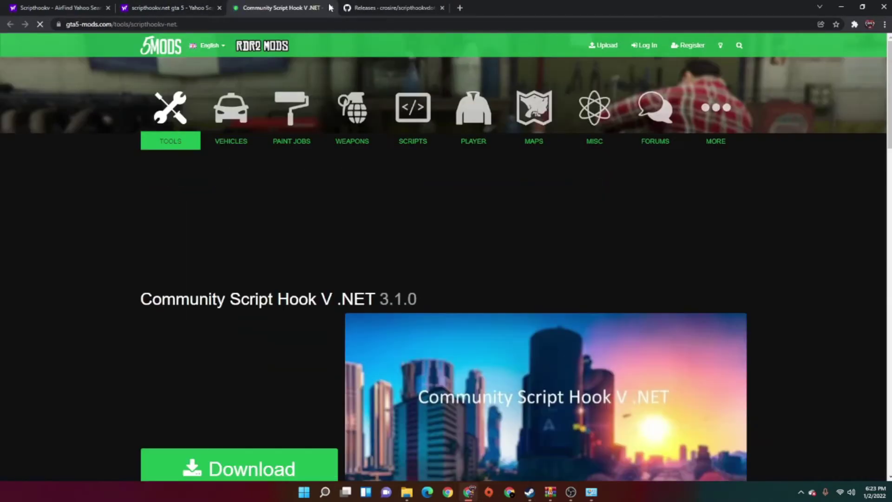
pyautogui.click(331, 8)
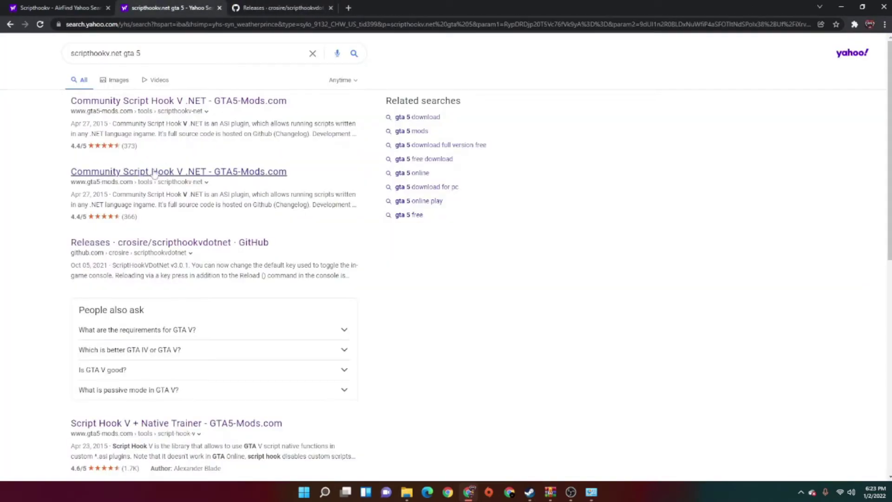
# Find the dev-c.com Script Hook V page, close the extra .NET tab, and show the GitHub releases page.
pyautogui.scroll(-3, 171, 178)
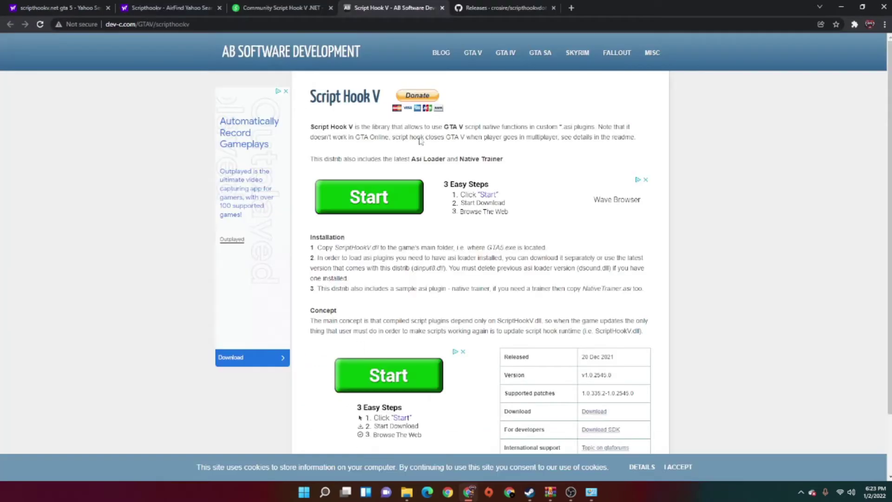
pyautogui.moveTo(315, 87); pyautogui.dragTo(368, 65)
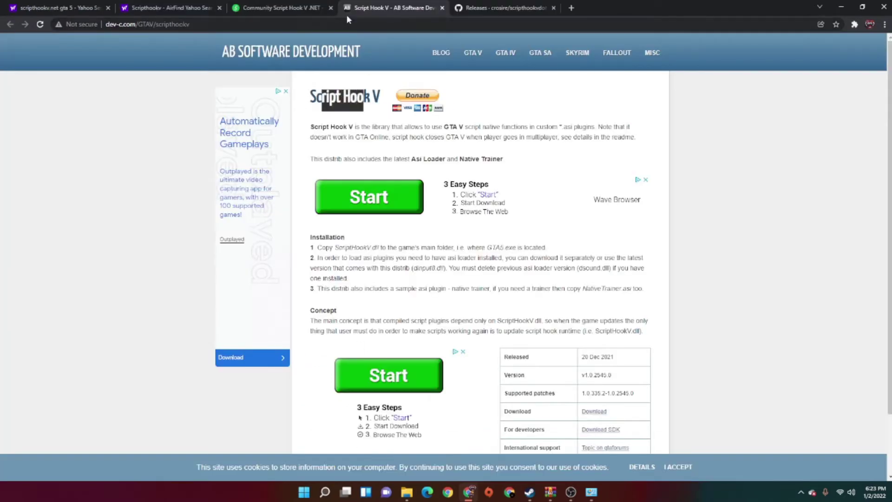
pyautogui.click(297, 8)
pyautogui.click(330, 8)
pyautogui.click(380, 7)
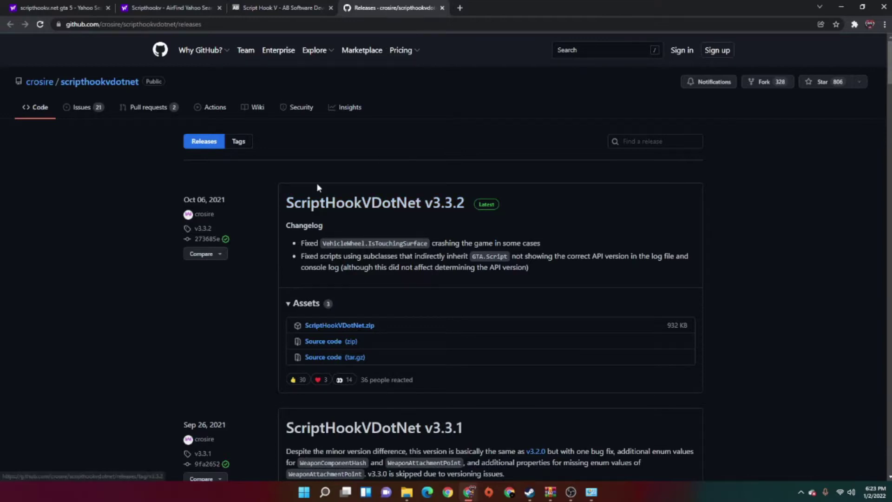
# Launch OpenIV and confirm ASI Loader, OpenIV.ASI and openCamera in the ASI Manager.
pyautogui.click(467, 8)
pyautogui.click(325, 491)
pyautogui.write('OpenIV')
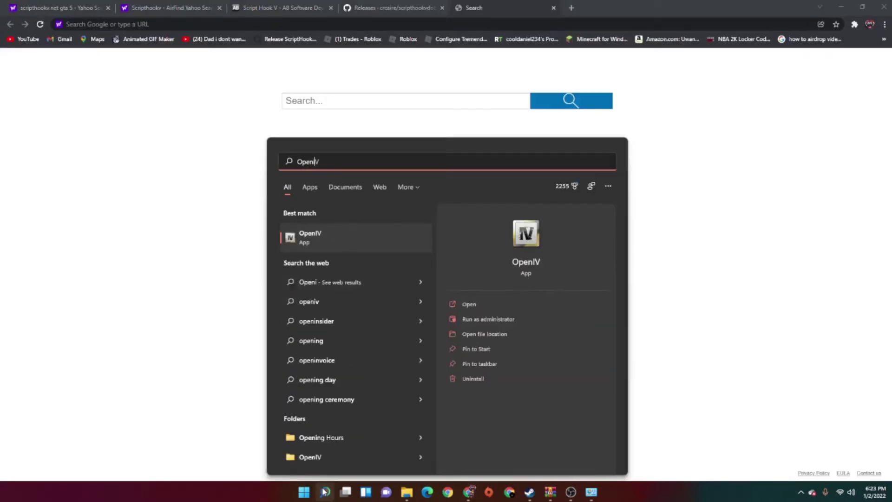
pyautogui.press('Return')
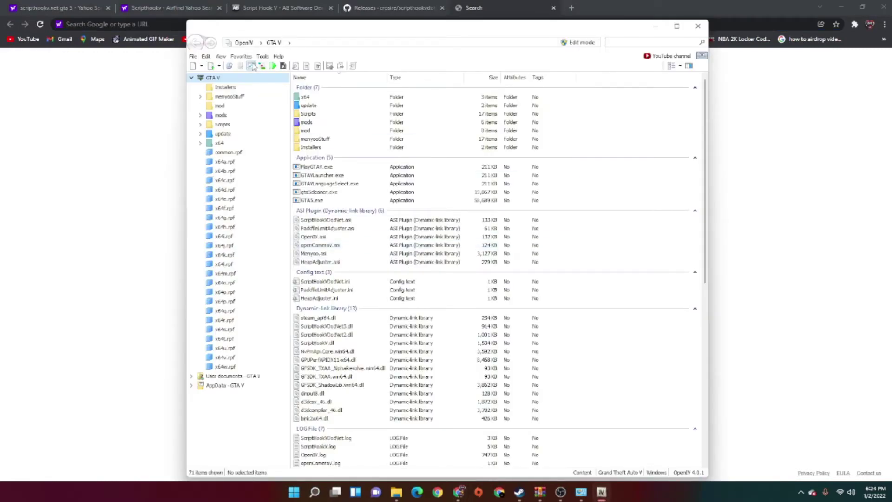
pyautogui.click(252, 66)
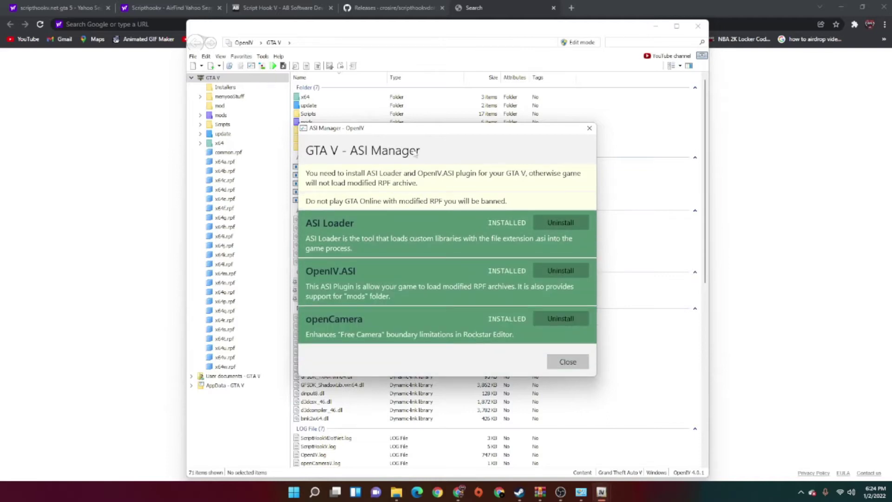
pyautogui.moveTo(441, 137); pyautogui.dragTo(462, 153)
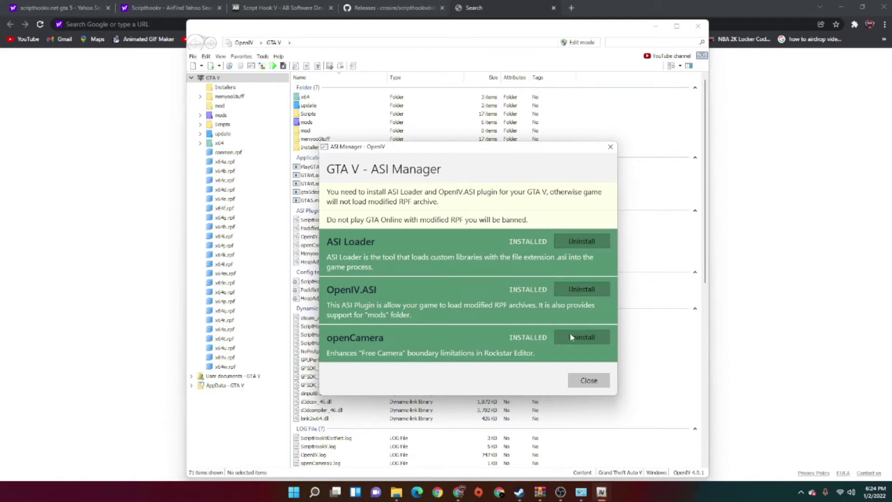
pyautogui.click(589, 380)
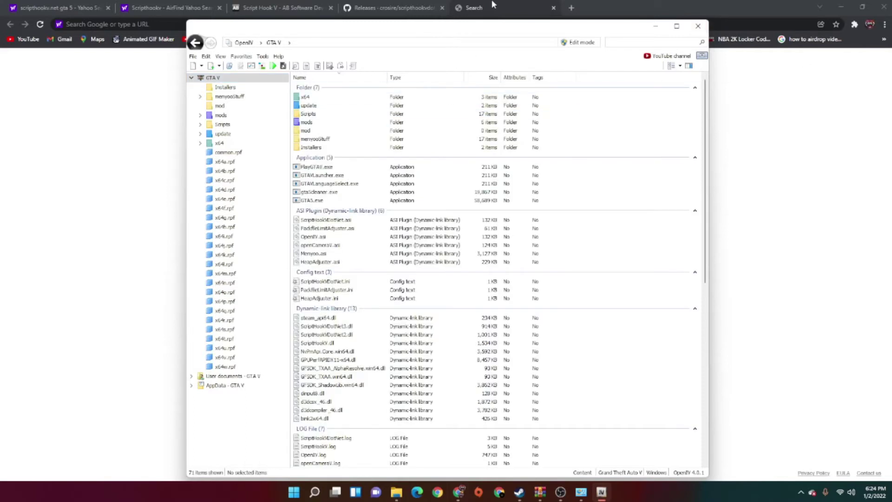
# Download Script Hook V from the dev-c.com release table, then bring Steam's GTA V page forward.
pyautogui.click(294, 6)
pyautogui.scroll(-2, 545, 282)
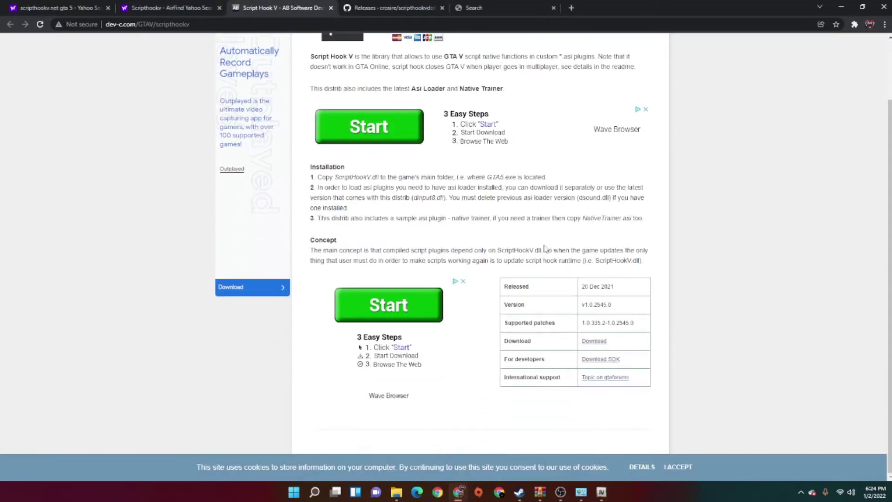
pyautogui.click(602, 343)
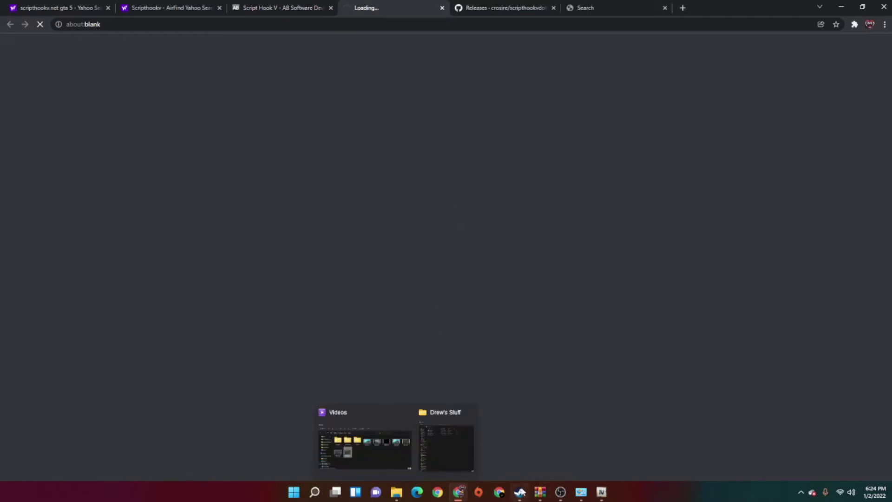
pyautogui.click(519, 492)
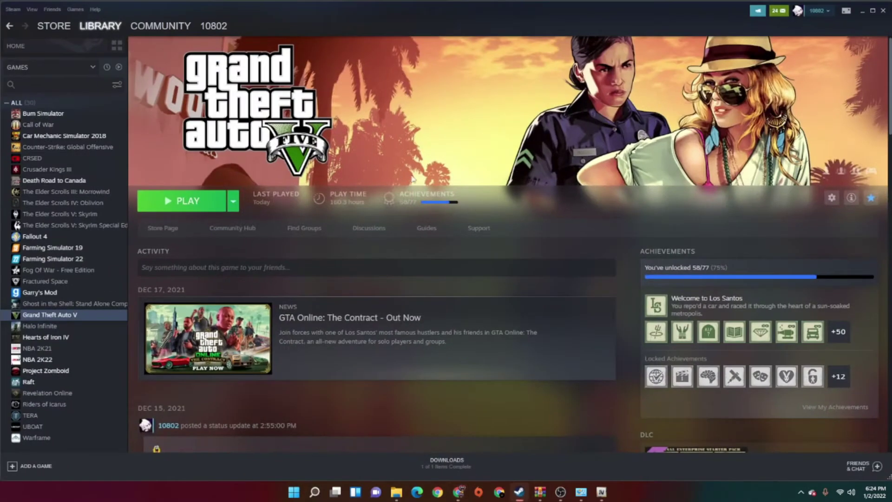
# Open Grand Theft Auto V's Properties > LOCAL FILES and browse to its install folder.
pyautogui.click(833, 198)
pyautogui.click(809, 250)
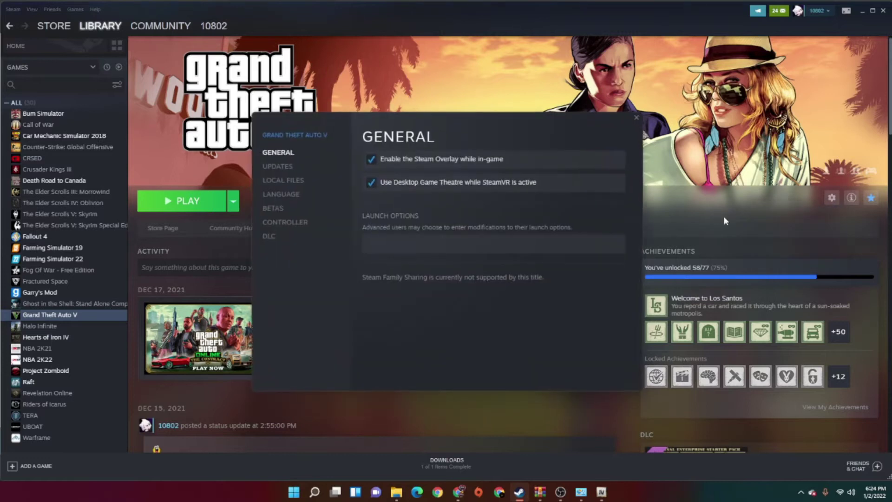
pyautogui.click(298, 177)
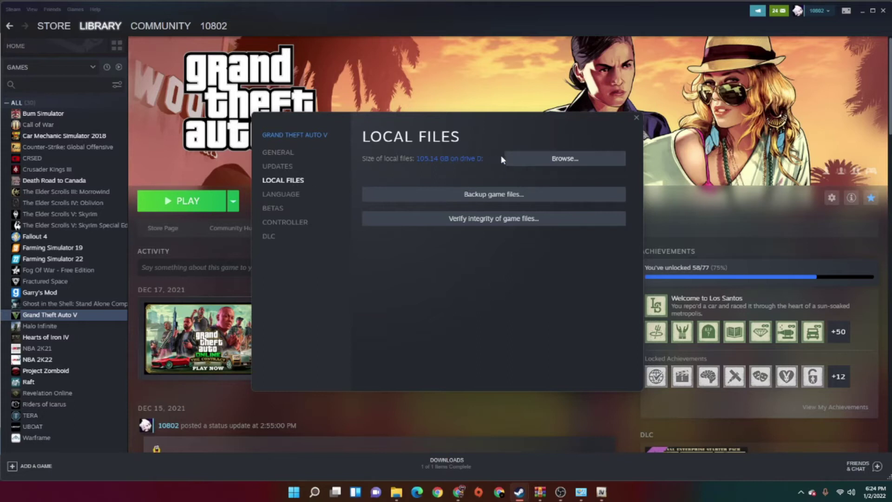
pyautogui.click(522, 162)
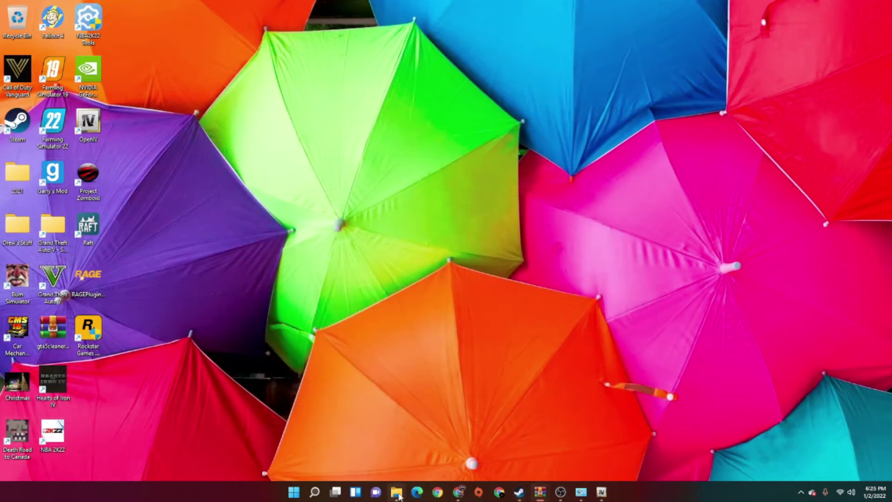
# Bring up the Grand Theft Auto V folder window, then download the Script Hook V zip in Chrome.
pyautogui.click(398, 493)
pyautogui.click(479, 441)
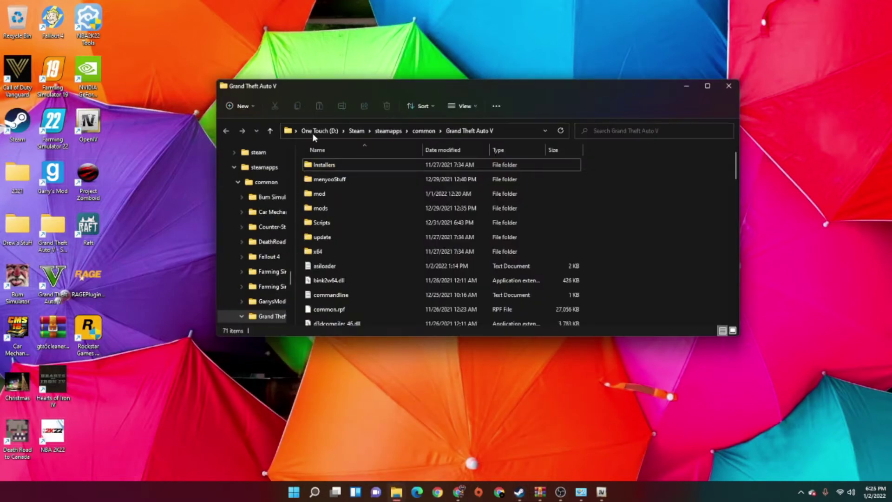
pyautogui.moveTo(469, 131); pyautogui.dragTo(504, 145)
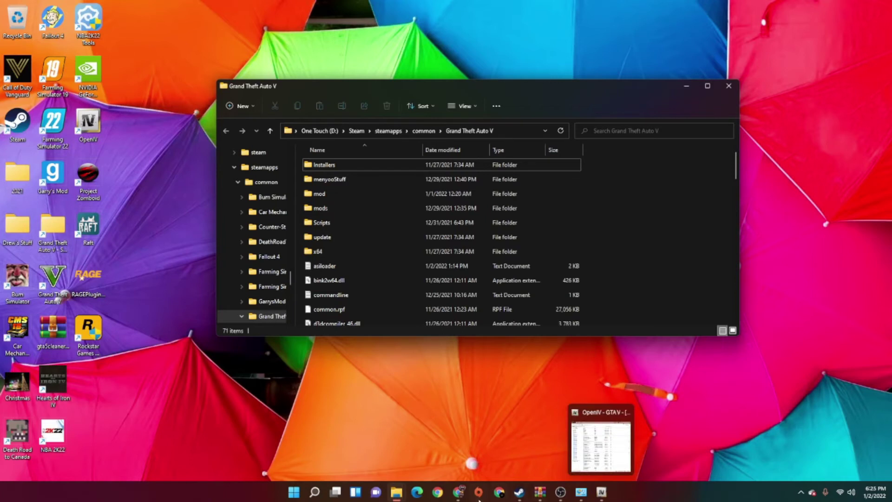
pyautogui.click(460, 492)
pyautogui.click(415, 371)
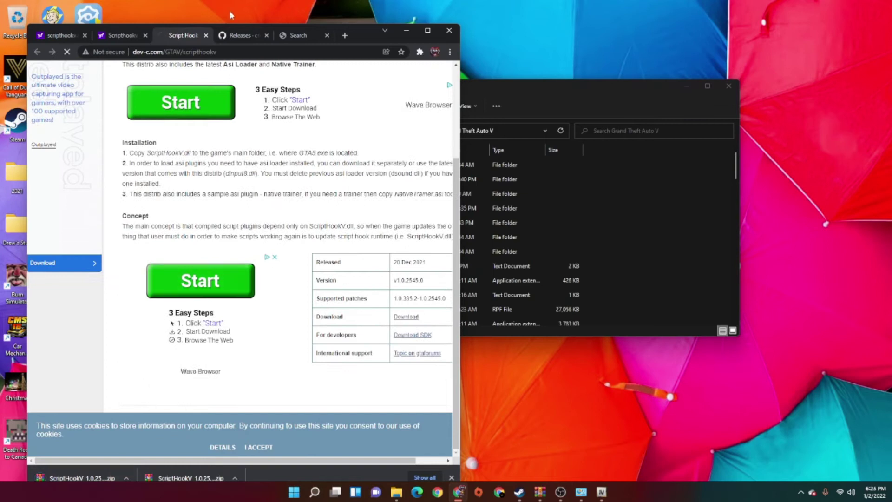
# Dismiss the Wave Browser ad and download ScriptHookVDotNet.zip from the v3.3.2 release.
pyautogui.click(231, 36)
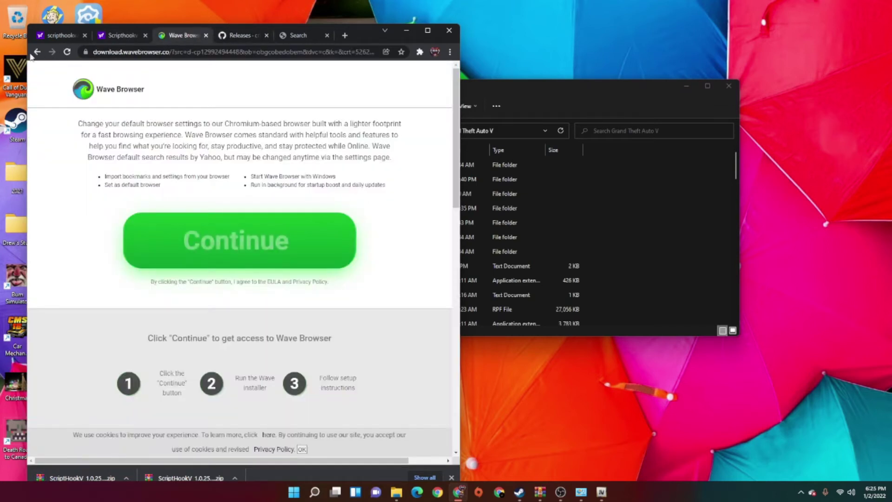
pyautogui.click(37, 52)
pyautogui.click(239, 36)
pyautogui.scroll(-6, 367, 180)
pyautogui.scroll(4, 208, 266)
pyautogui.click(202, 259)
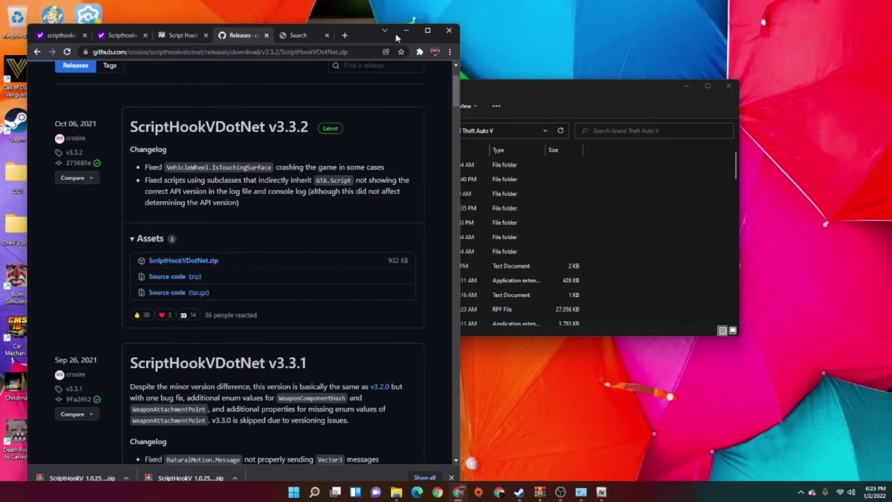
# Resize the Chrome window and open the downloaded ScriptHookV zip in WinRAR.
pyautogui.doubleClick(361, 32)
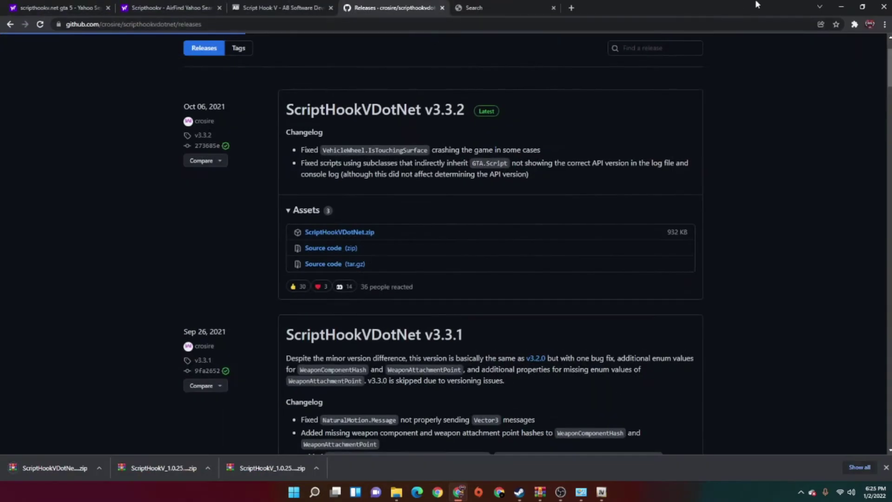
pyautogui.click(863, 6)
pyautogui.moveTo(381, 23); pyautogui.dragTo(358, 0)
pyautogui.click(863, 7)
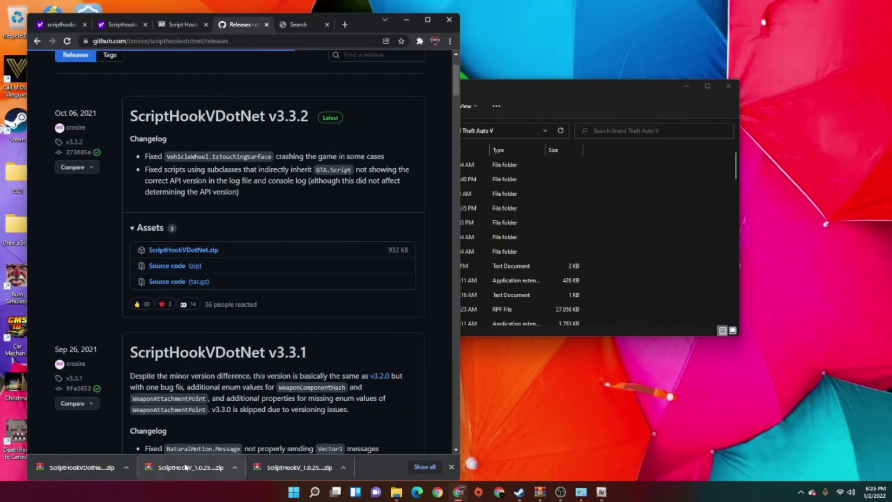
pyautogui.click(235, 467)
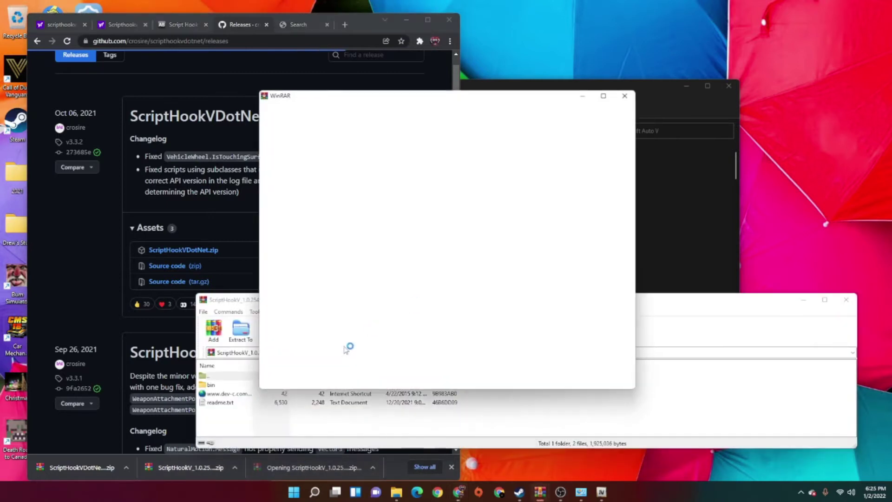
# Arrange the game folder window and select dinput8.dll and ScriptHookV.dll in the archive's bin folder.
pyautogui.click(629, 95)
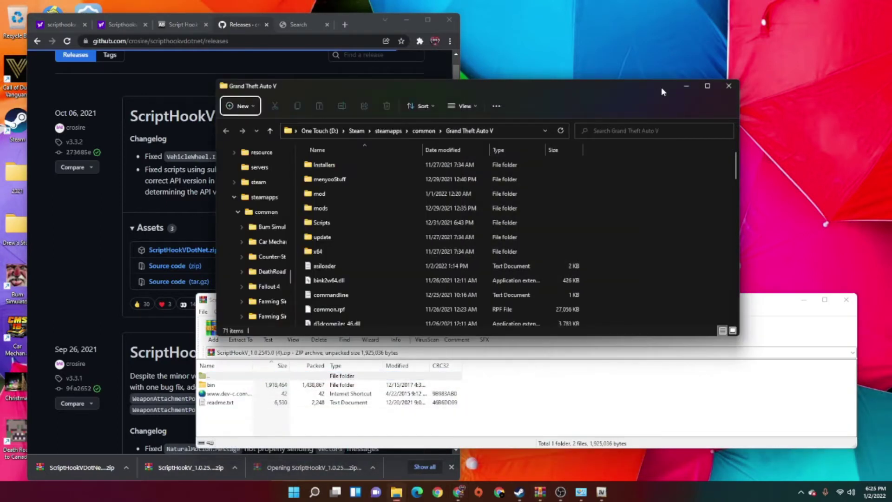
pyautogui.moveTo(551, 81); pyautogui.dragTo(631, 22)
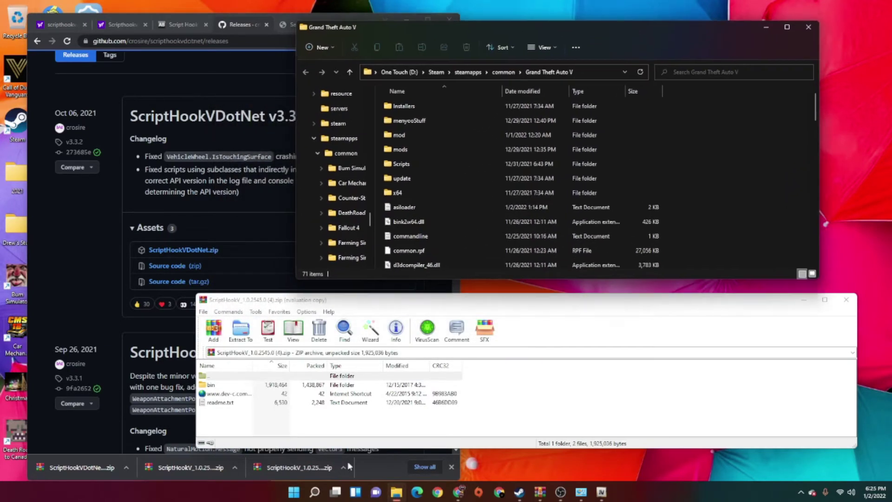
pyautogui.doubleClick(237, 386)
pyautogui.click(232, 404)
pyautogui.click(238, 386)
pyautogui.click(236, 404)
pyautogui.click(242, 386)
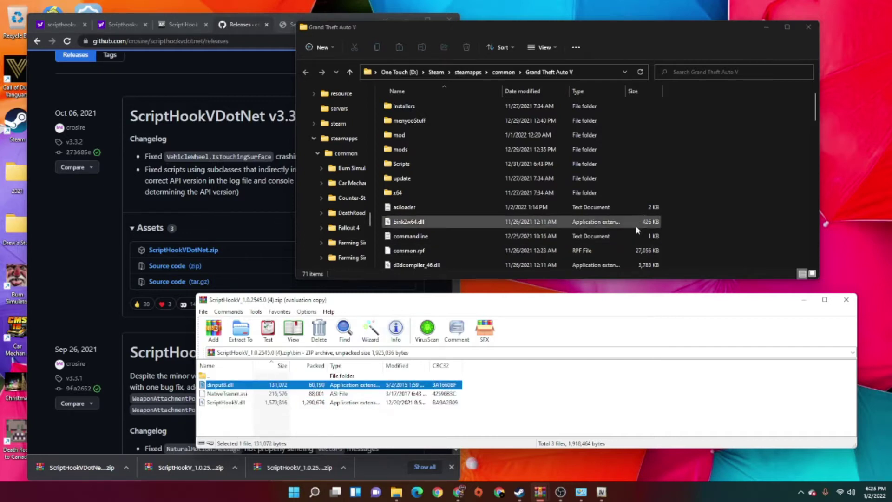
# Copy dinput8.dll and ScriptHookV.dll into the Grand Theft Auto V folder, replacing the old copies.
pyautogui.moveTo(705, 251); pyautogui.dragTo(718, 234)
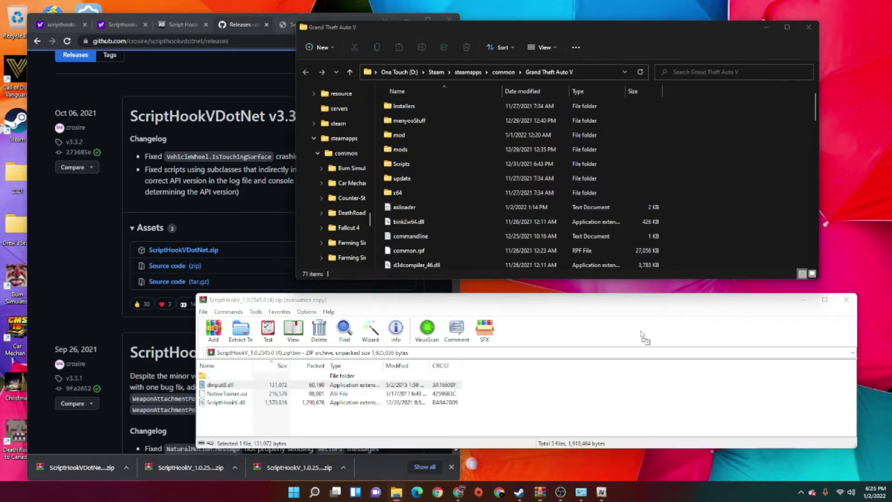
pyautogui.press('Return')
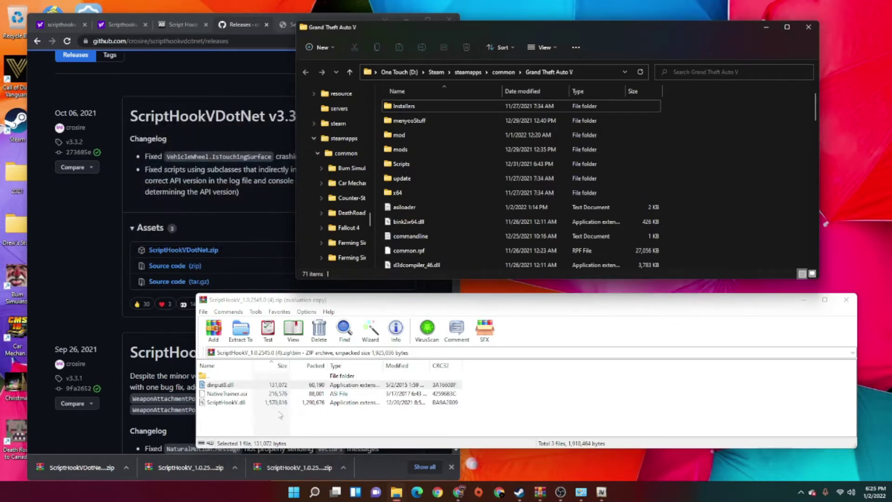
pyautogui.moveTo(285, 403); pyautogui.dragTo(609, 237)
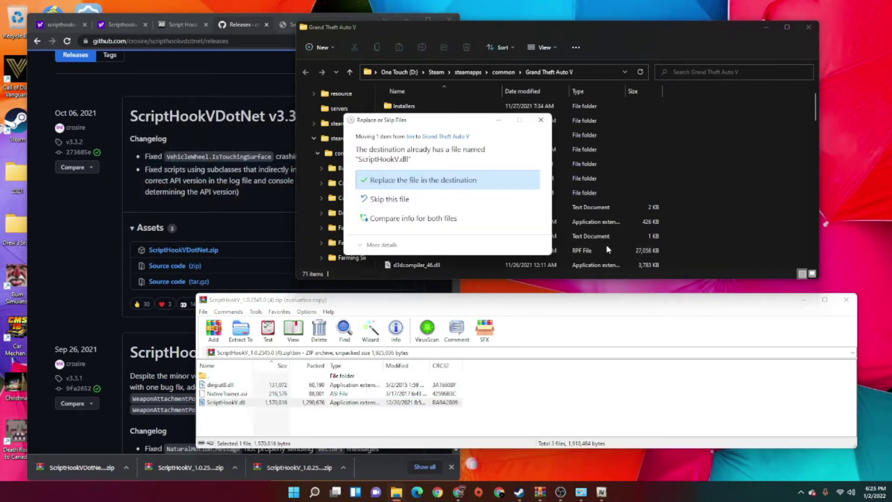
pyautogui.click(541, 120)
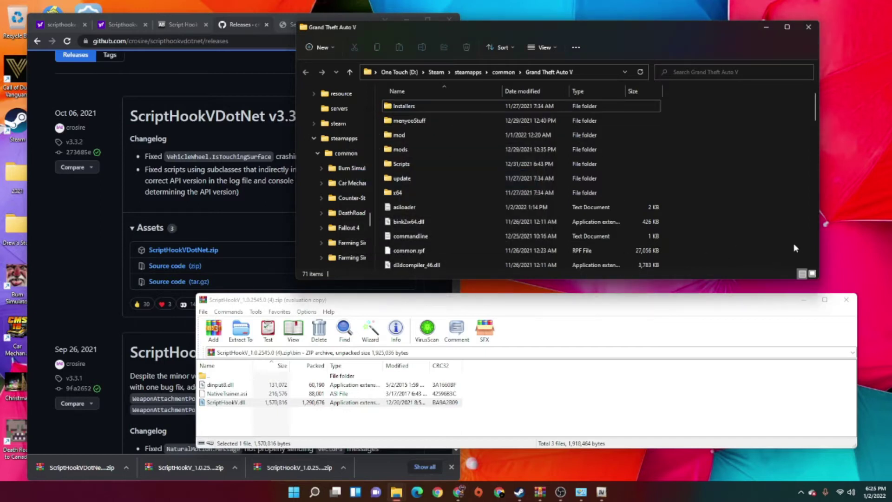
pyautogui.click(89, 469)
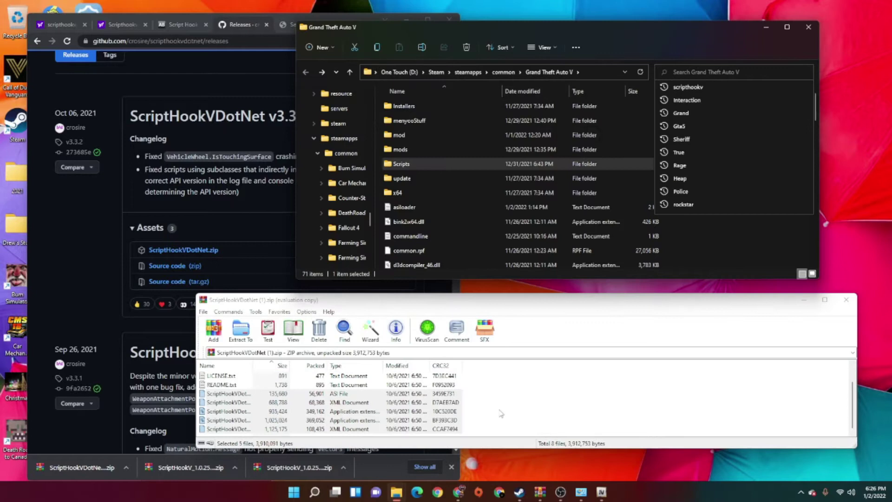
# Copy the five ScriptHookVDotNet files and ScriptHookVDotNet.ini into the game folder, replacing existing copies.
pyautogui.scroll(-1, 502, 411)
pyautogui.moveTo(485, 390); pyautogui.dragTo(762, 186)
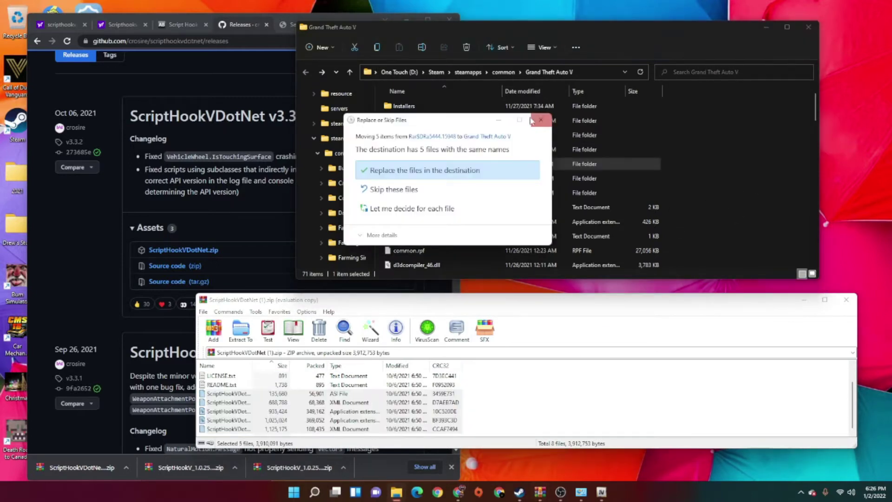
pyautogui.press('Return')
pyautogui.scroll(1, 377, 399)
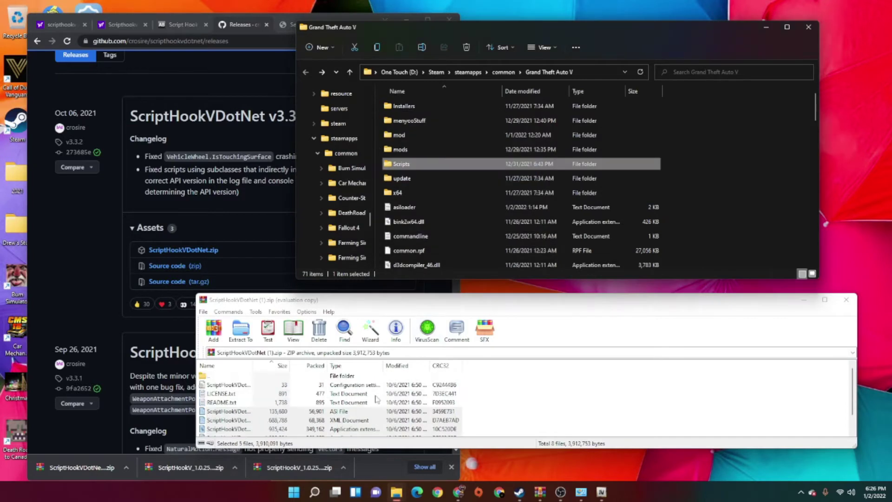
pyautogui.click(222, 403)
pyautogui.click(233, 385)
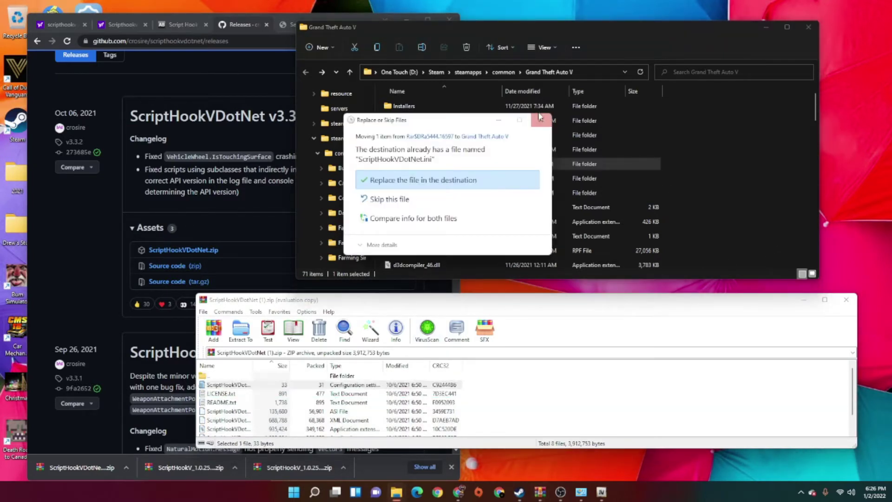
pyautogui.press('Return')
# Minimize Explorer and WinRAR and maximize Chrome on the releases page.
pyautogui.click(767, 27)
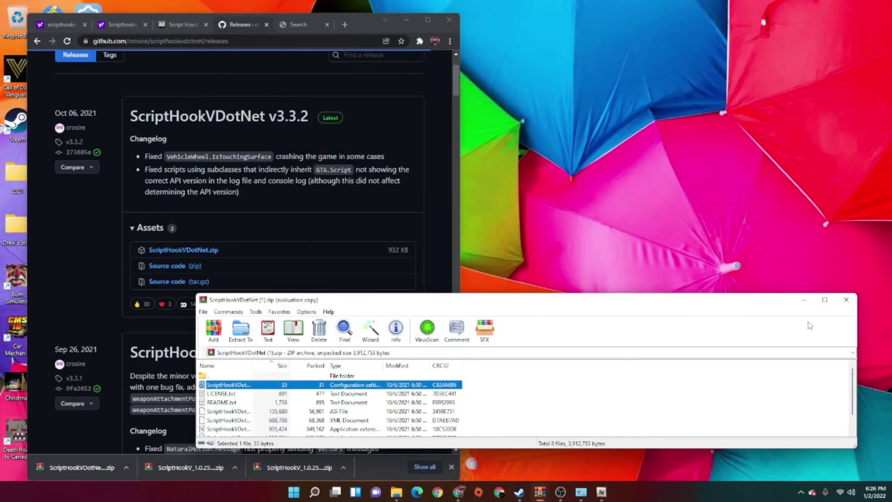
pyautogui.click(381, 57)
pyautogui.click(803, 300)
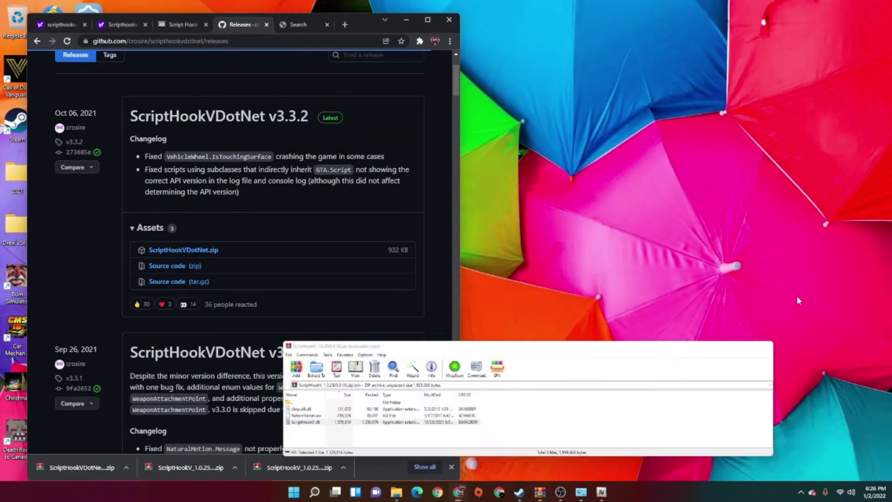
pyautogui.click(428, 20)
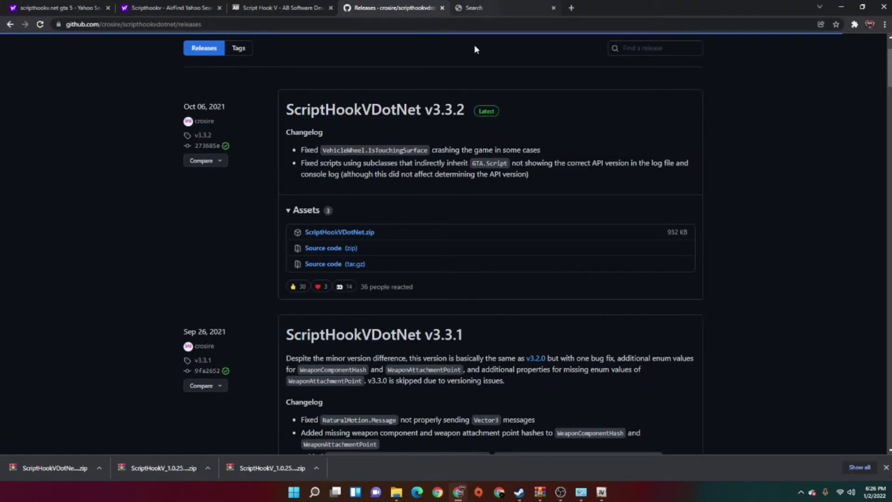
# Bring up OpenIV, look inside the mods folder, then return to the GTA V folder.
pyautogui.click(603, 492)
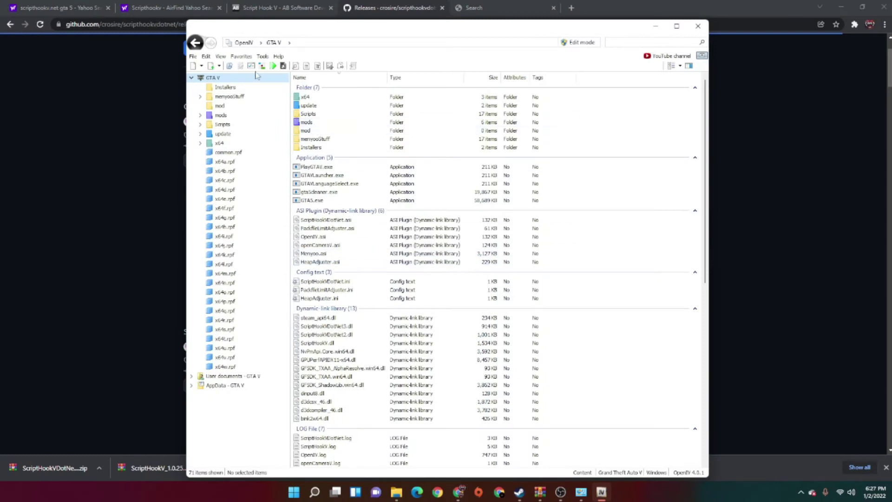
pyautogui.click(316, 130)
pyautogui.doubleClick(316, 124)
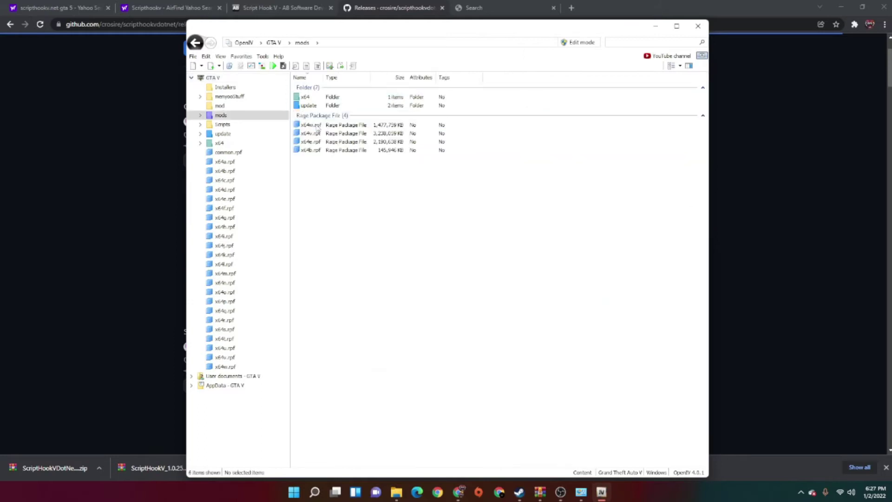
pyautogui.press('BackSpace')
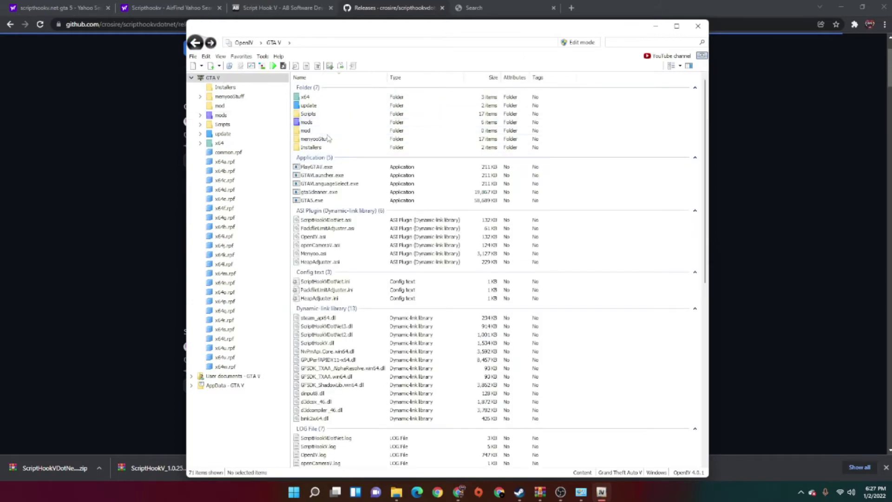
# Turn on edit mode and open the update\x64 folder.
pyautogui.click(574, 43)
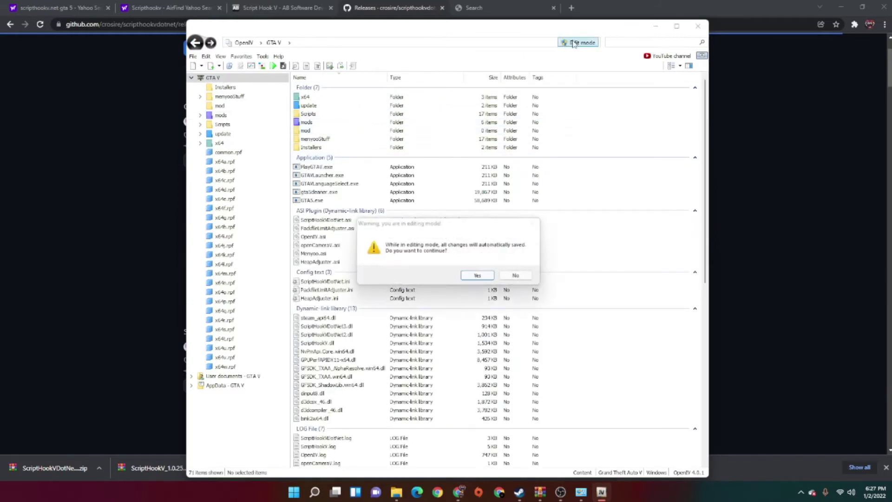
pyautogui.click(478, 275)
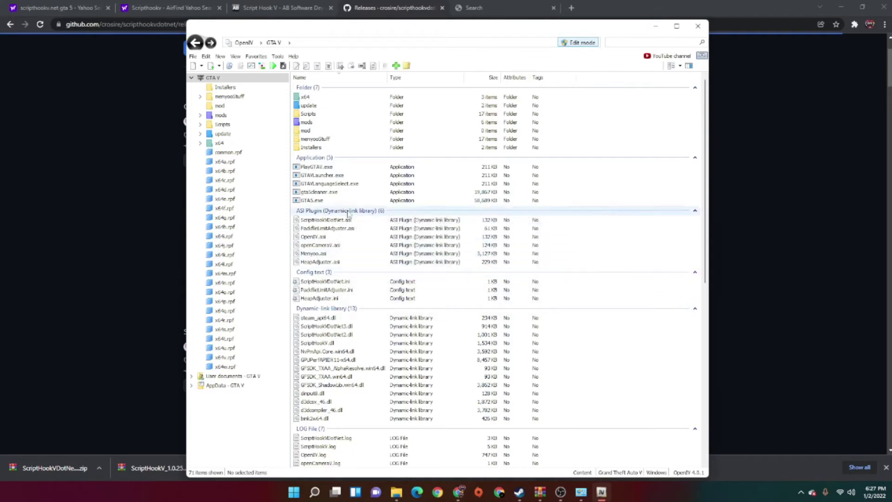
pyautogui.doubleClick(321, 106)
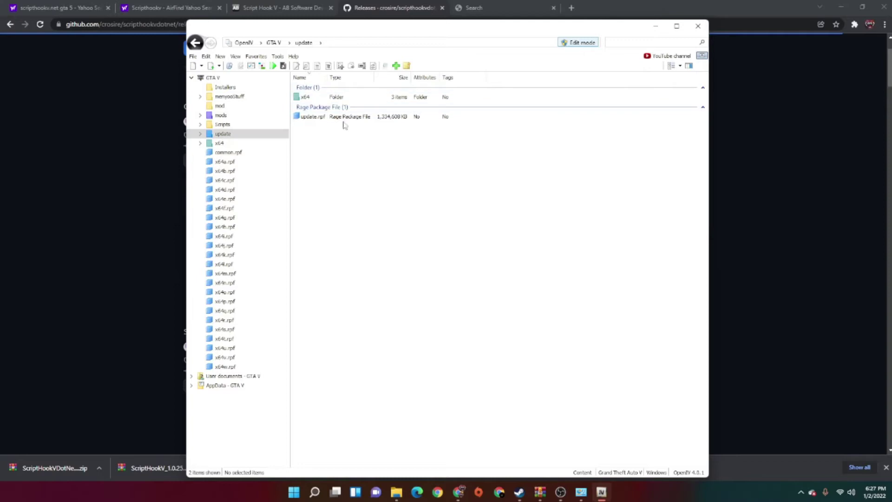
pyautogui.doubleClick(310, 99)
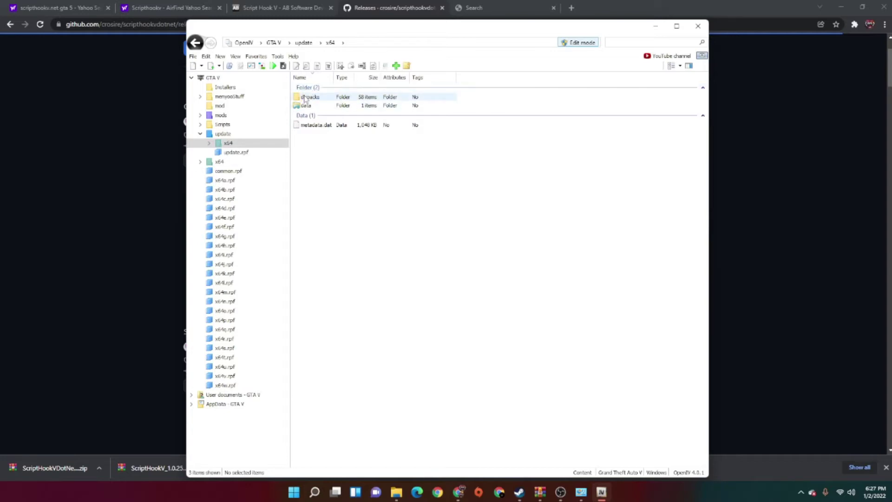
# Navigate to mods\update\x64\dlcpacks and select the existing EMFsingleplayer folder.
pyautogui.click(248, 116)
pyautogui.doubleClick(335, 99)
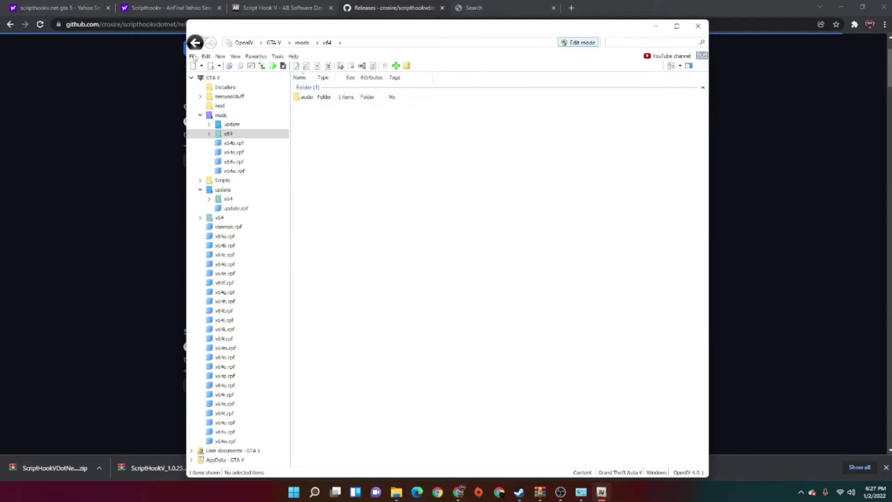
pyautogui.press('BackSpace')
pyautogui.doubleClick(333, 103)
pyautogui.doubleClick(330, 98)
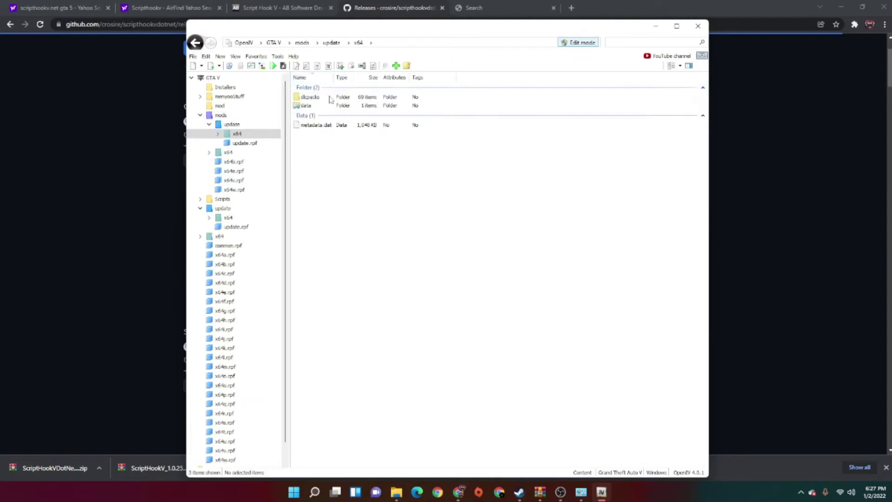
pyautogui.click(195, 43)
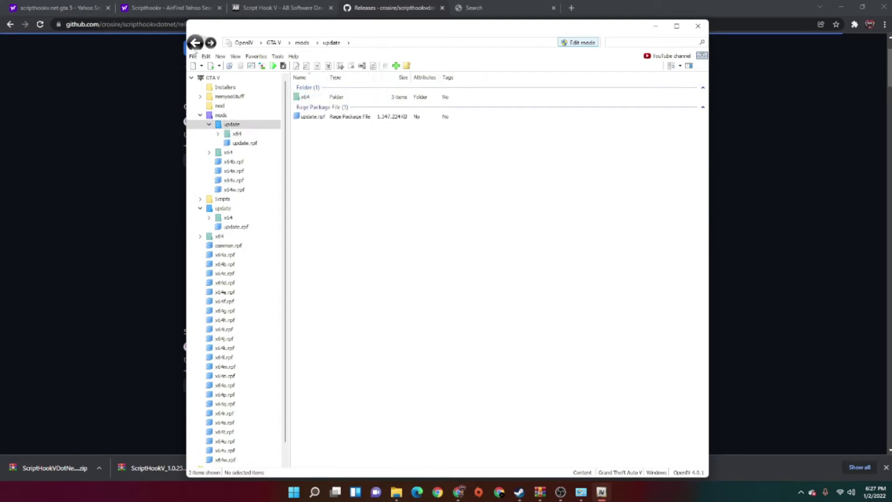
pyautogui.doubleClick(305, 98)
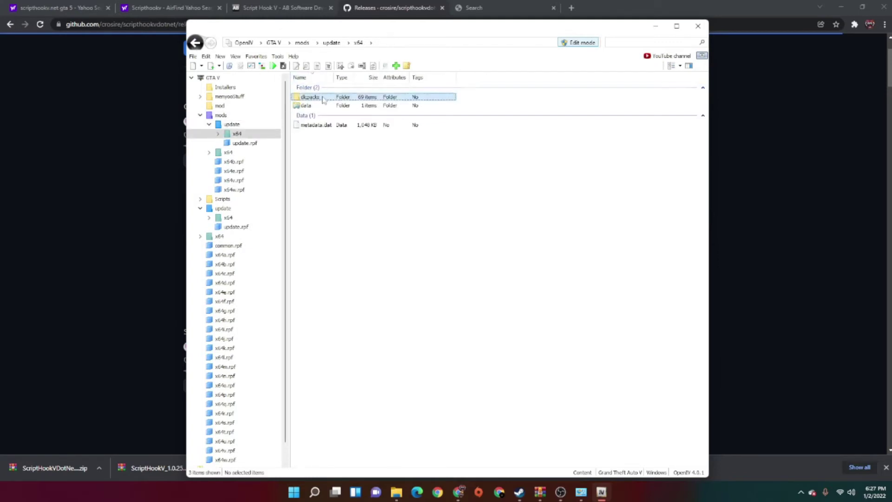
pyautogui.doubleClick(395, 97)
pyautogui.scroll(-8, 392, 165)
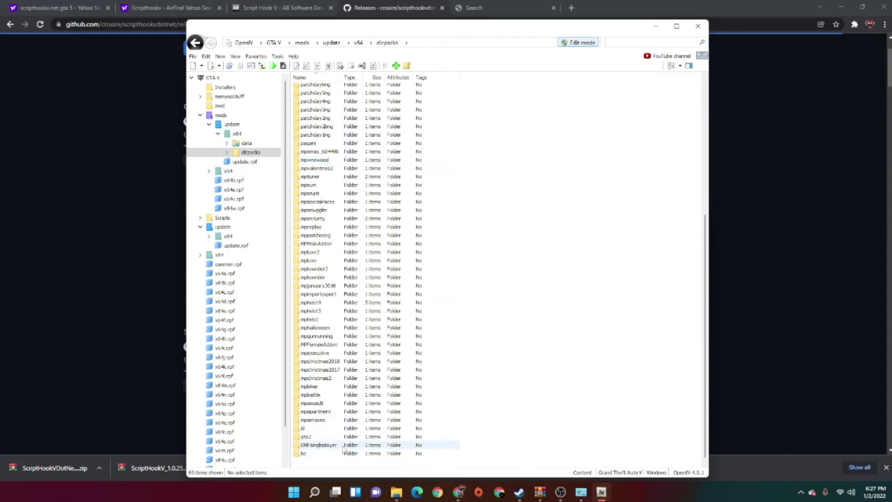
pyautogui.click(306, 446)
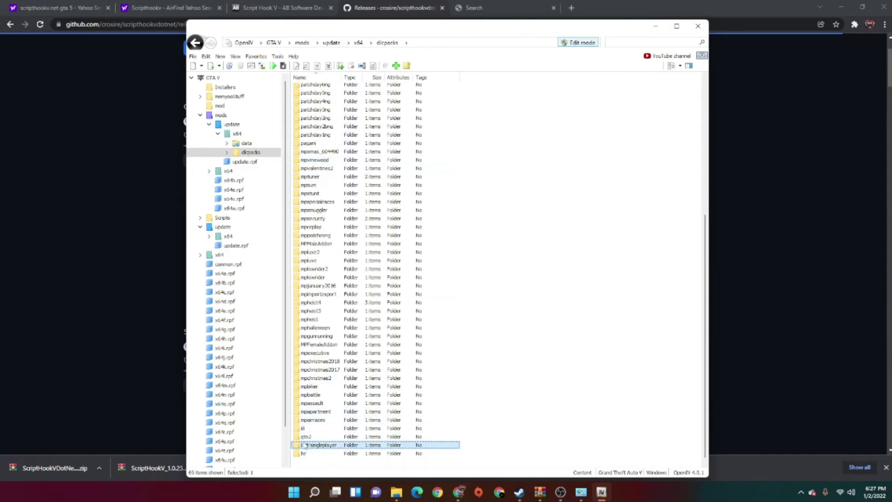
# Back in Chrome's search tab, search for 'emf single player'.
pyautogui.click(503, 8)
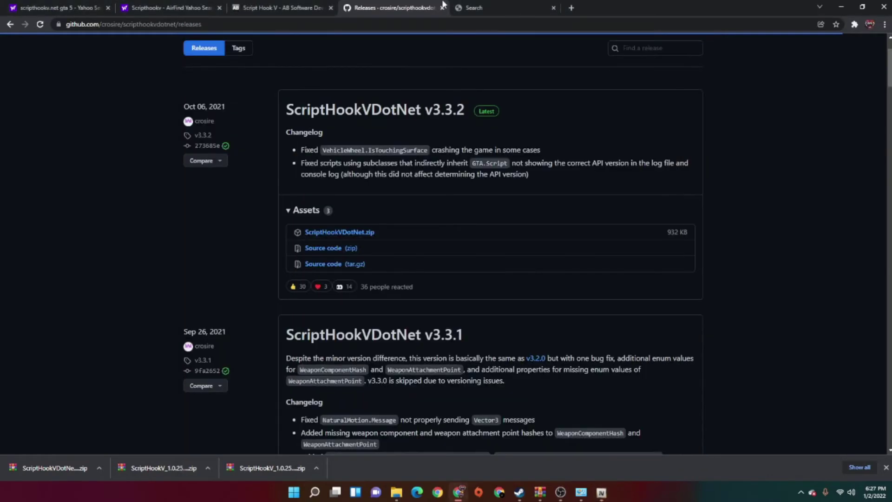
pyautogui.click(480, 7)
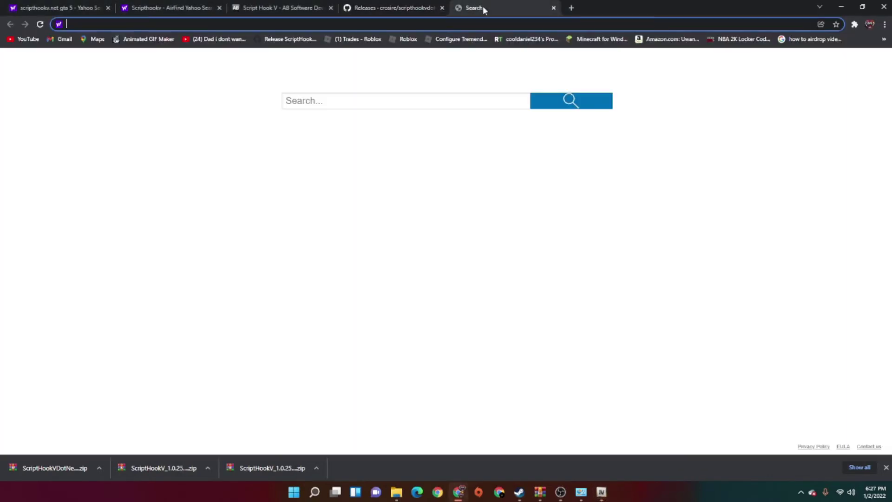
pyautogui.write('emfsingl')
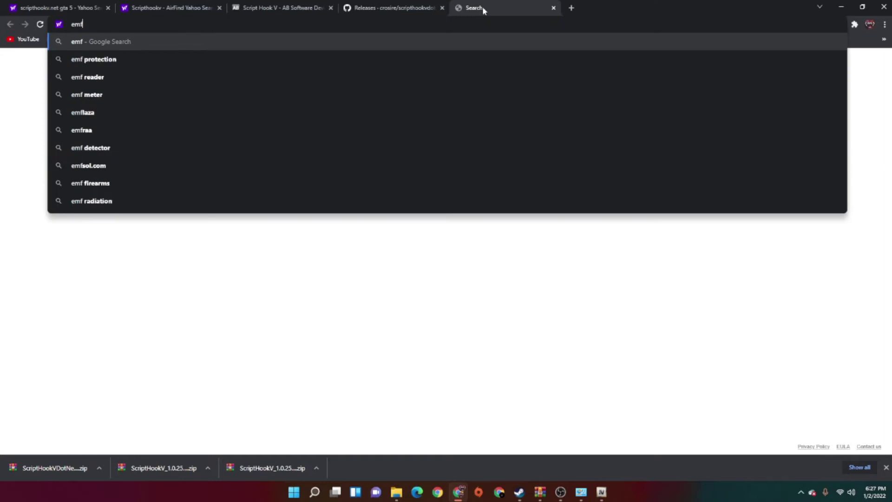
pyautogui.click(132, 60)
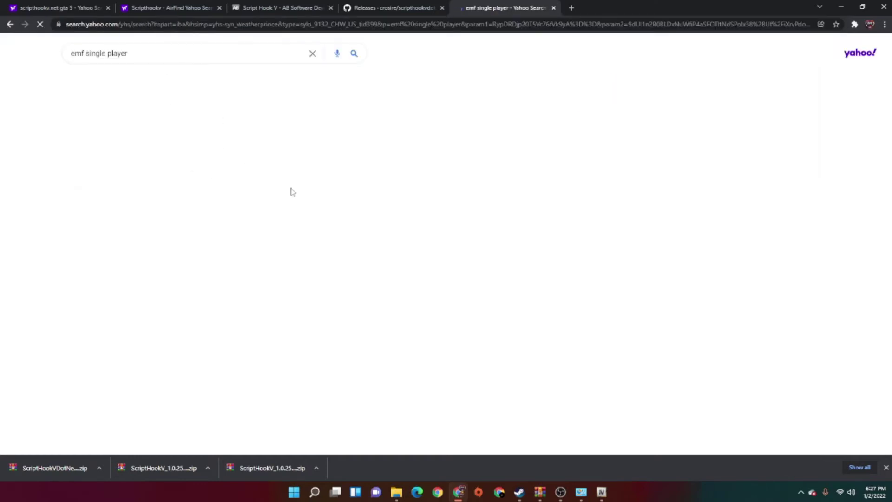
# Open the EMFsp mod page on gta5-mods and start the EMFsp 1.2 .rar download.
pyautogui.click(157, 102)
pyautogui.scroll(-2, 408, 271)
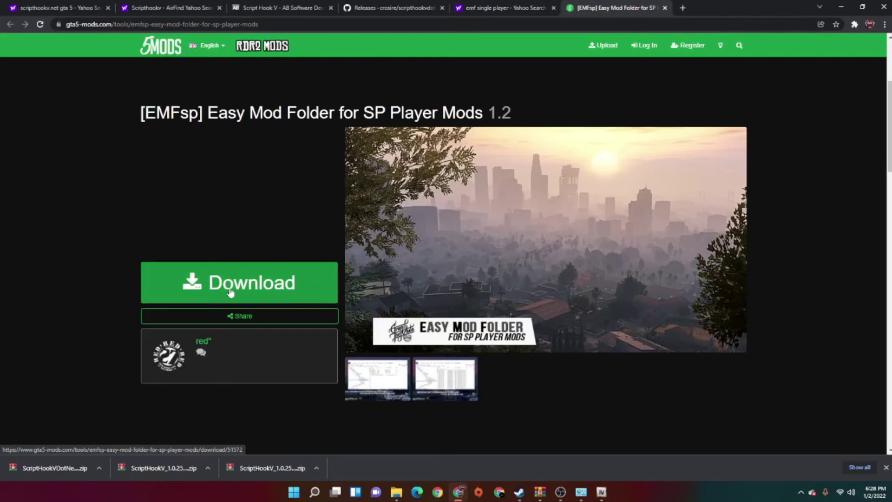
pyautogui.click(263, 287)
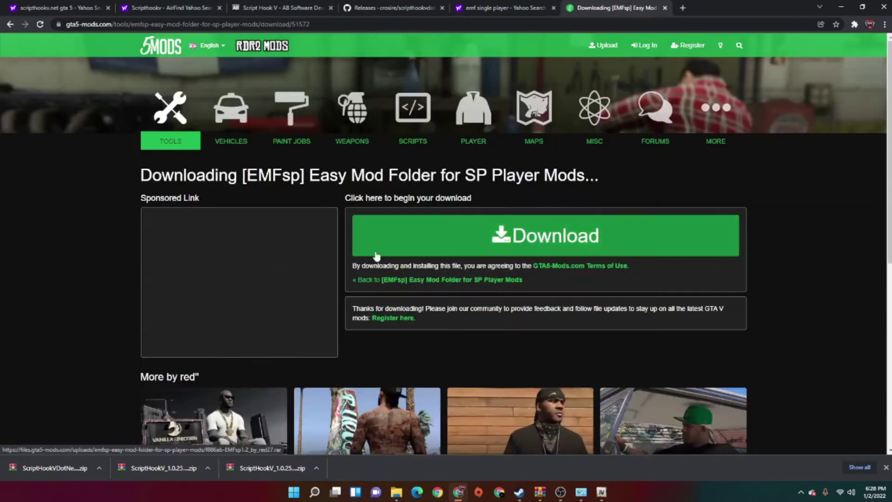
pyautogui.click(377, 254)
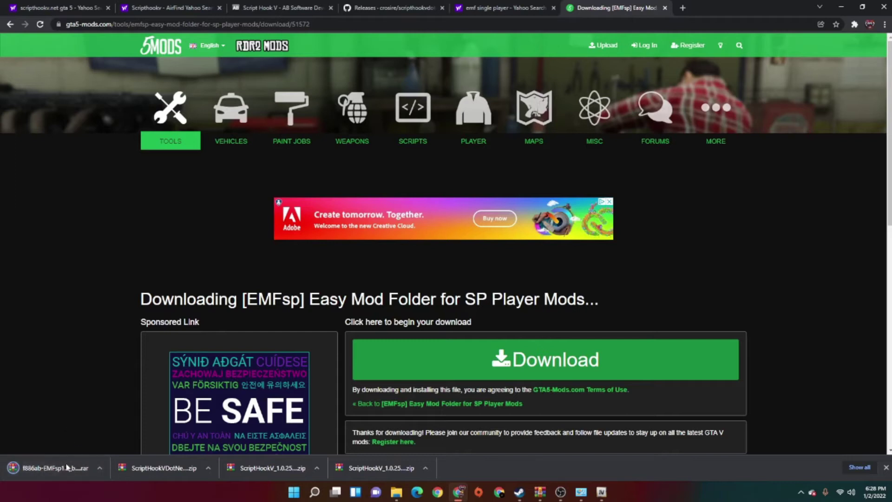
# Open the downloaded EMFsp .rar in WinRAR, dismiss the license reminder, and open README!.txt.
pyautogui.click(26, 472)
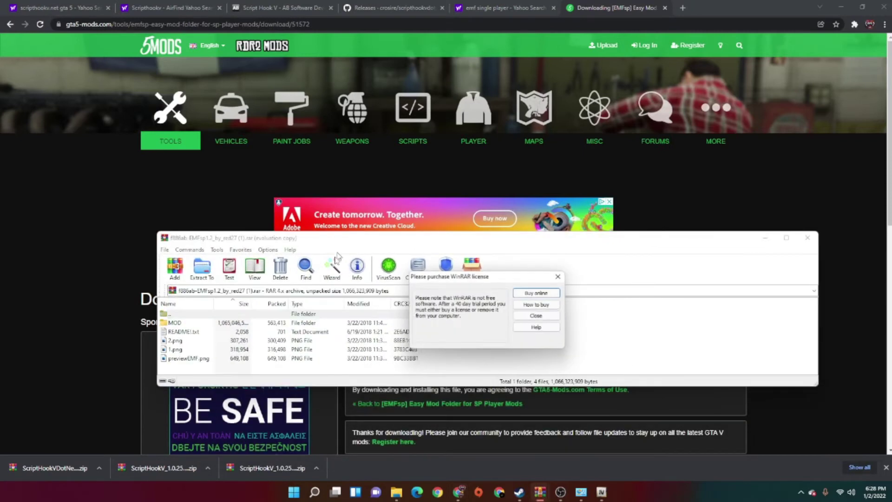
pyautogui.click(563, 276)
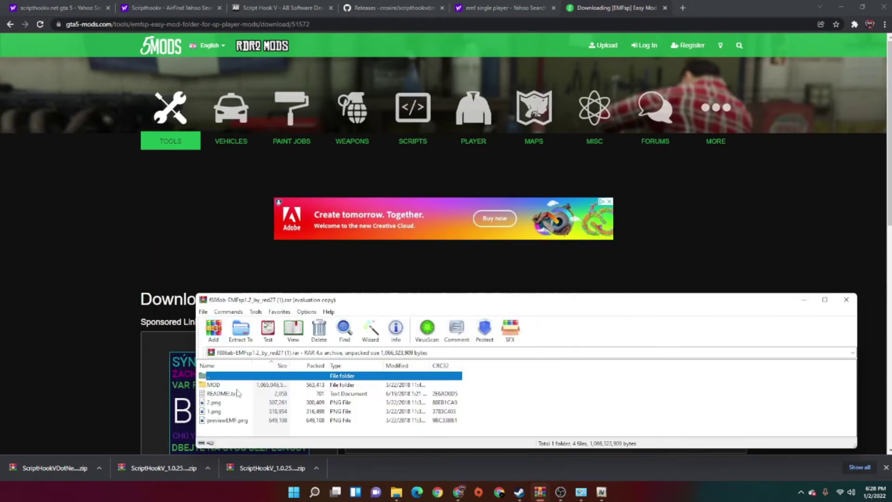
pyautogui.doubleClick(236, 393)
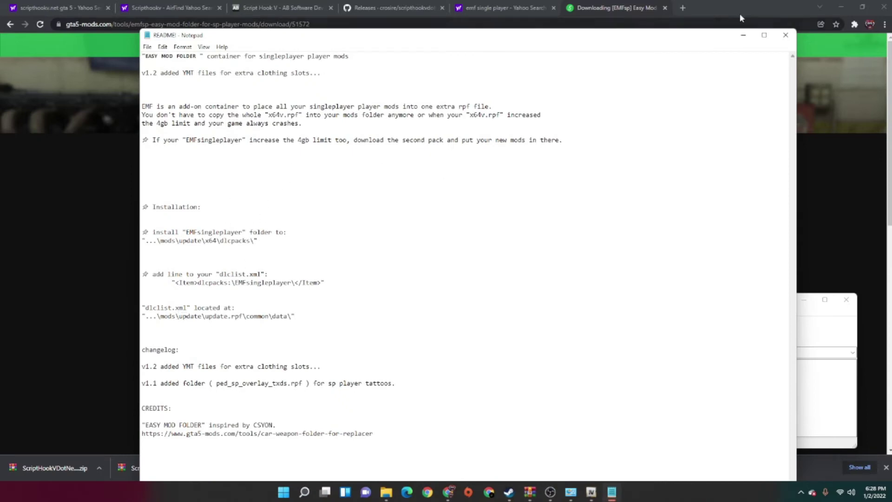
# Open the archive's MOD folder, then bring the README and OpenIV's dlcpacks folder back up.
pyautogui.click(744, 36)
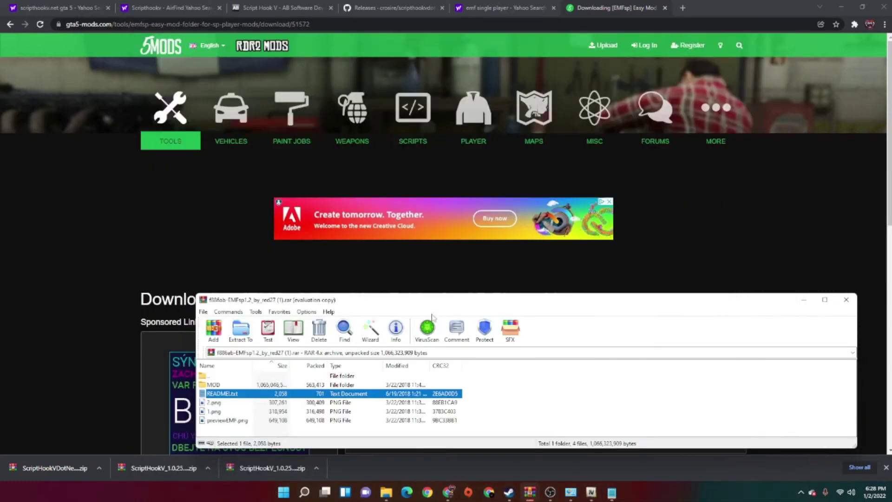
pyautogui.click(301, 386)
pyautogui.doubleClick(302, 386)
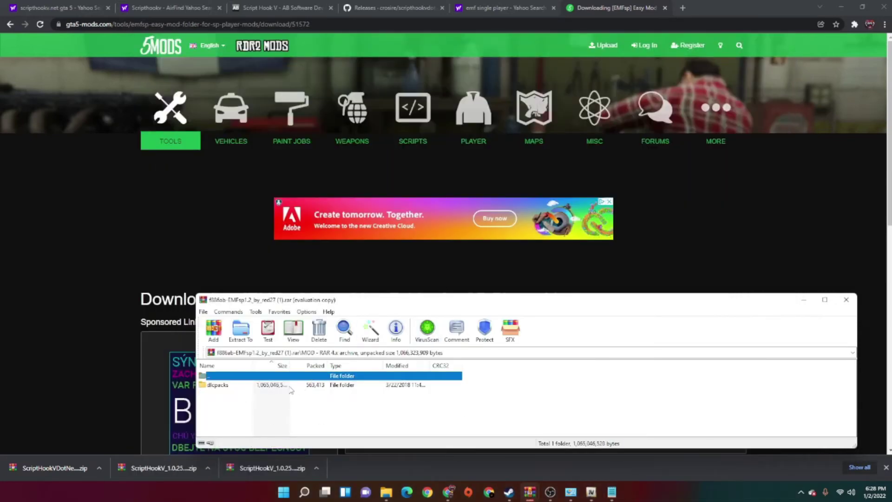
pyautogui.click(611, 493)
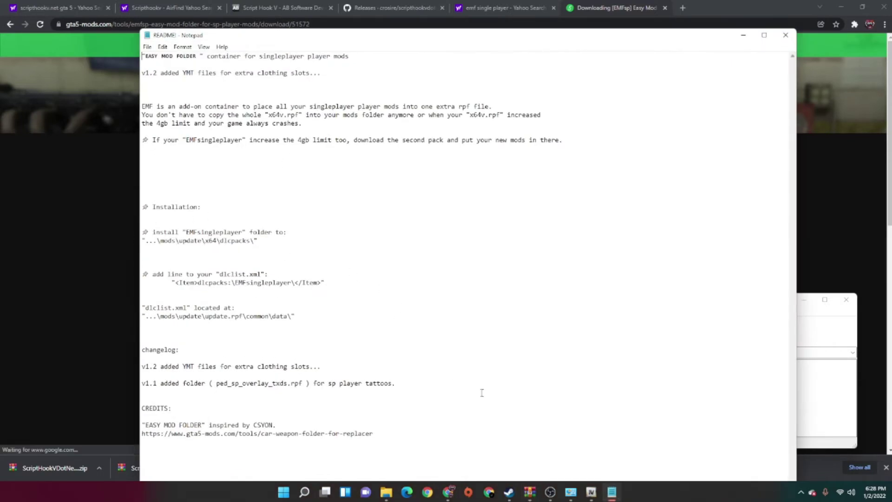
pyautogui.click(591, 493)
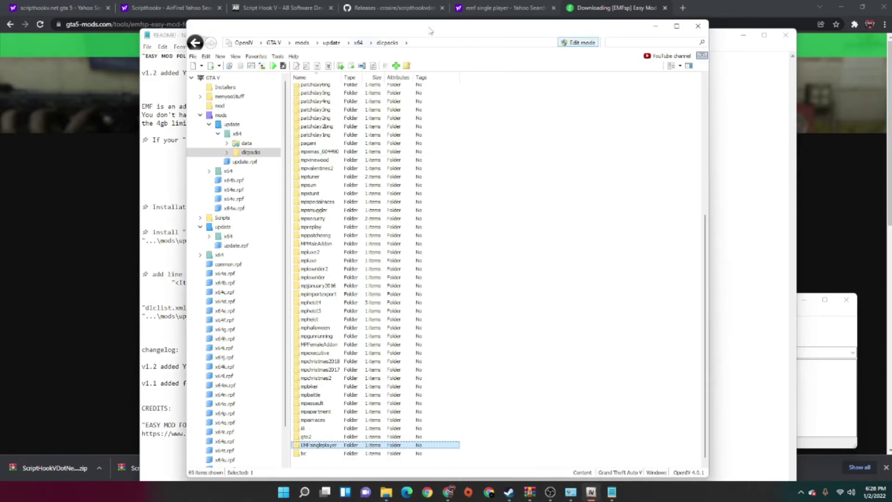
# Move the OpenIV window aside and minimize the README to reveal the WinRAR archive.
pyautogui.moveTo(430, 30); pyautogui.dragTo(571, 126)
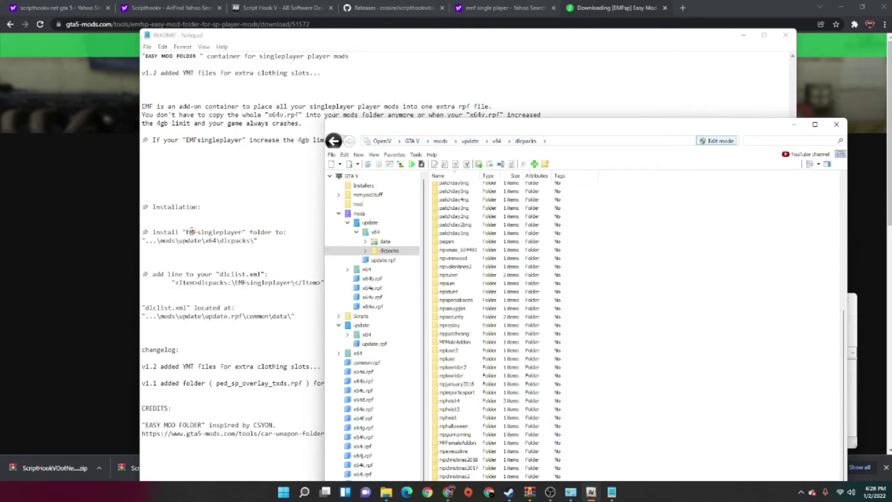
pyautogui.scroll(-1, 534, 316)
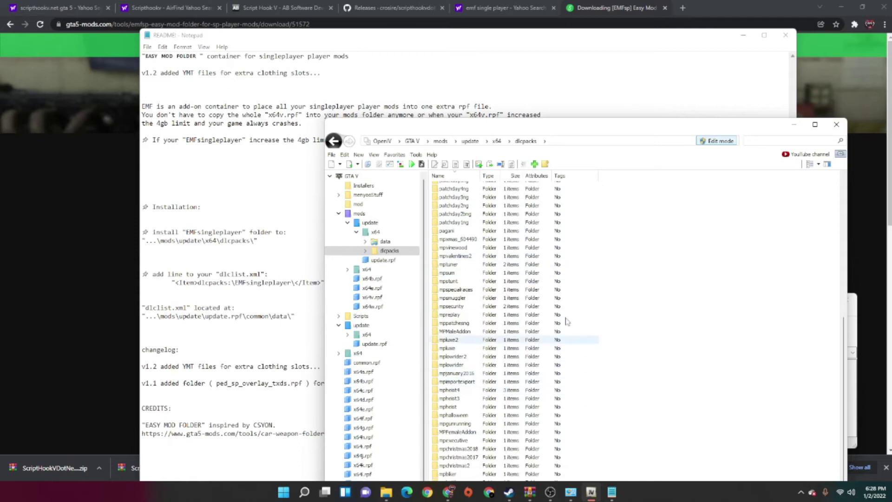
pyautogui.click(743, 36)
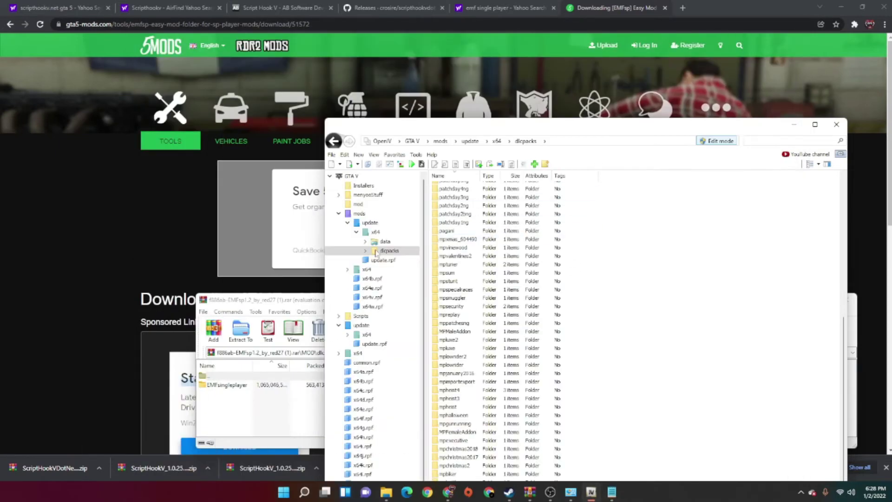
# In the WinRAR archive, open MOD\dlcpacks to show the EMFsingleplayer folder.
pyautogui.doubleClick(245, 377)
pyautogui.doubleClick(245, 377)
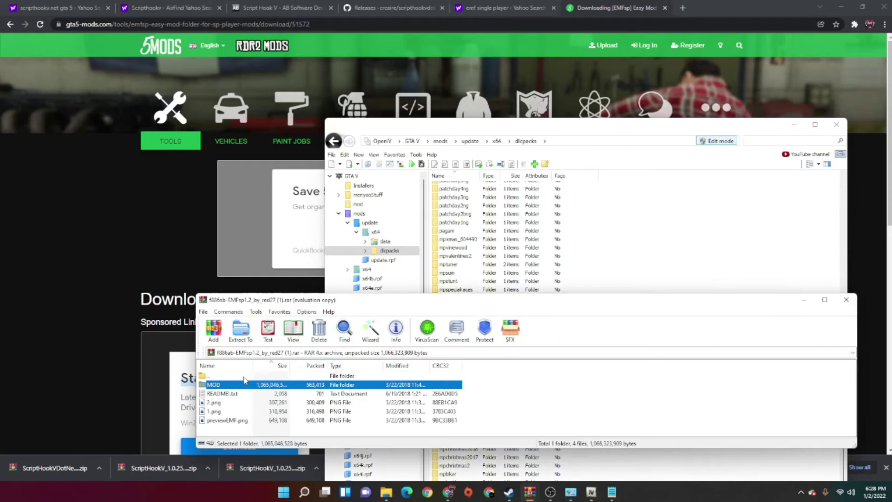
pyautogui.doubleClick(243, 385)
pyautogui.doubleClick(235, 385)
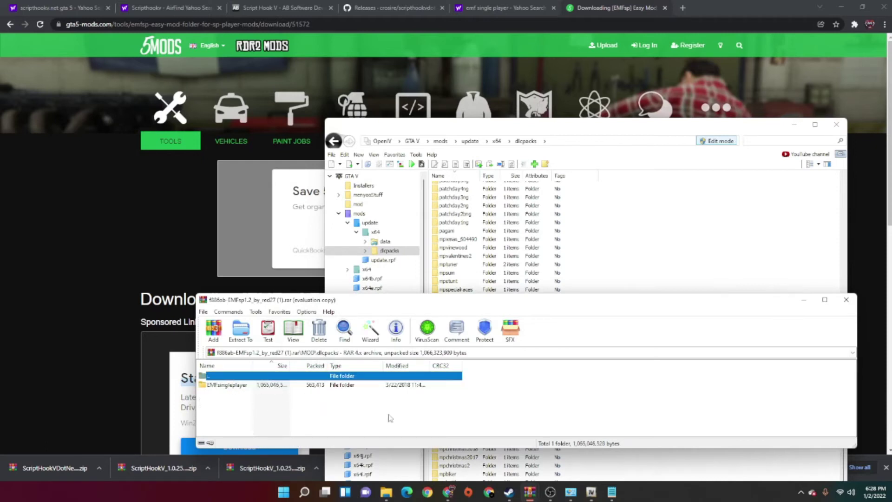
# Rearrange the OpenIV and WinRAR windows, minimize WinRAR, and restore the README notes.
pyautogui.moveTo(664, 135); pyautogui.dragTo(599, 42)
pyautogui.moveTo(235, 304); pyautogui.dragTo(646, 300)
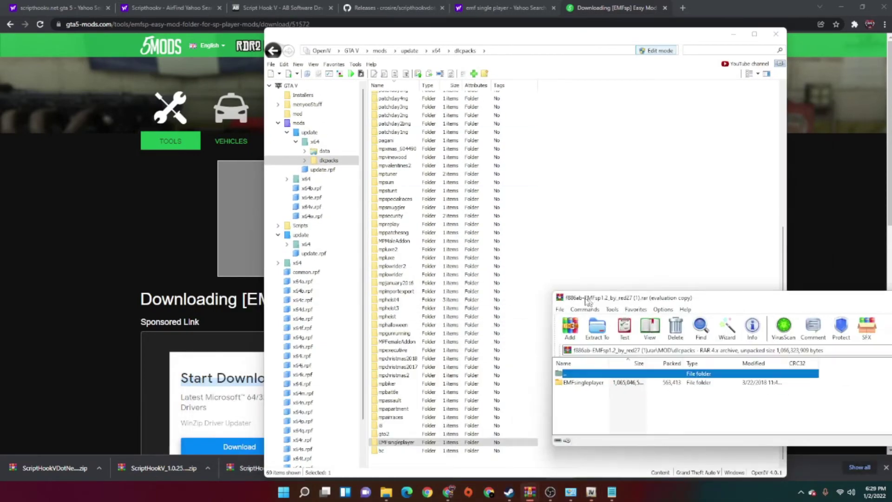
pyautogui.moveTo(846, 298); pyautogui.dragTo(837, 286)
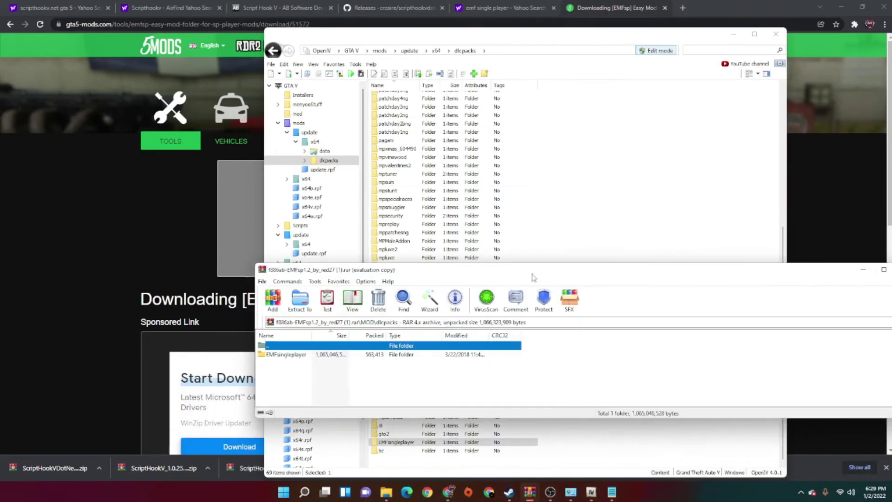
pyautogui.click(863, 270)
pyautogui.click(612, 492)
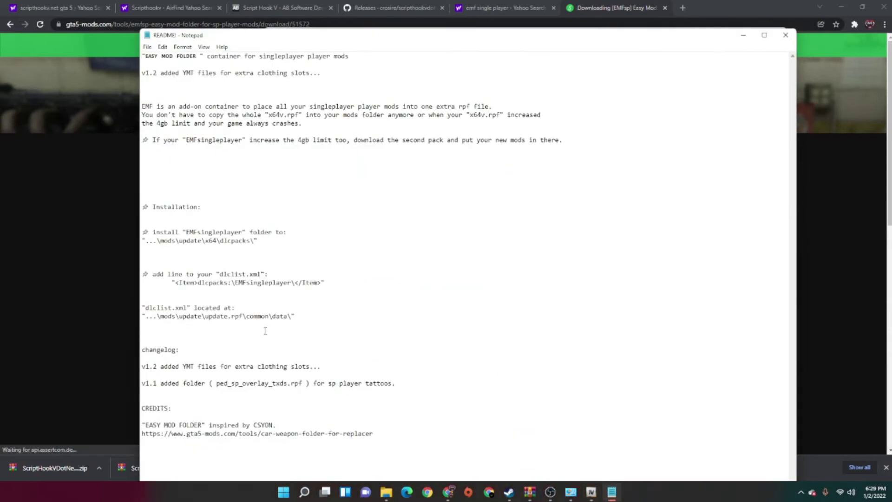
# In OpenIV, open Favorites and start, then cancel, adding dlcpacks as a favourite.
pyautogui.hotkey('alt', 'Tab')
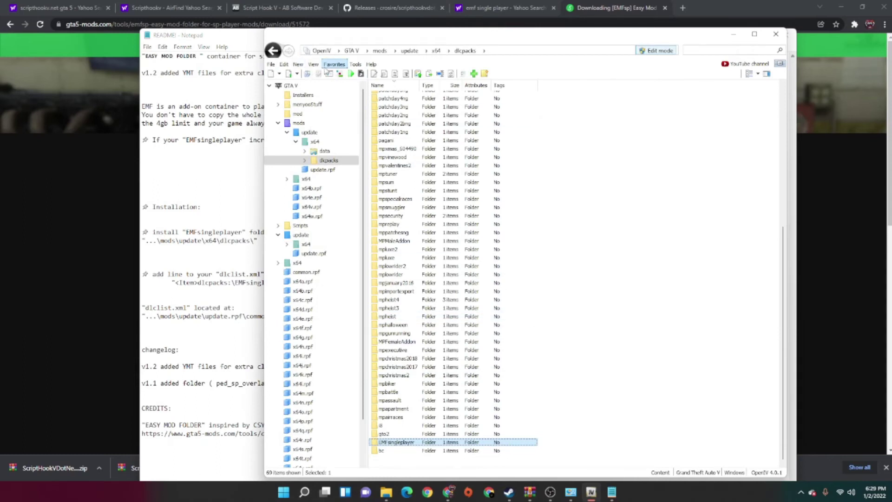
pyautogui.click(333, 65)
pyautogui.moveTo(313, 64)
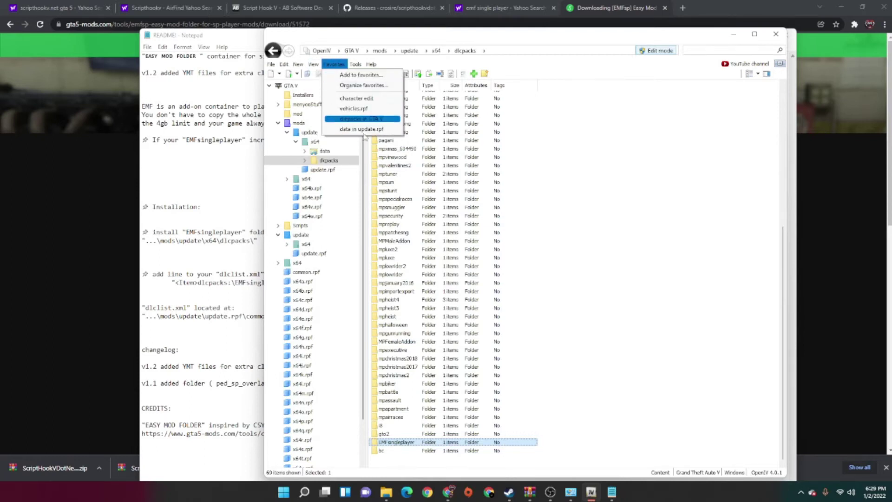
pyautogui.click(349, 81)
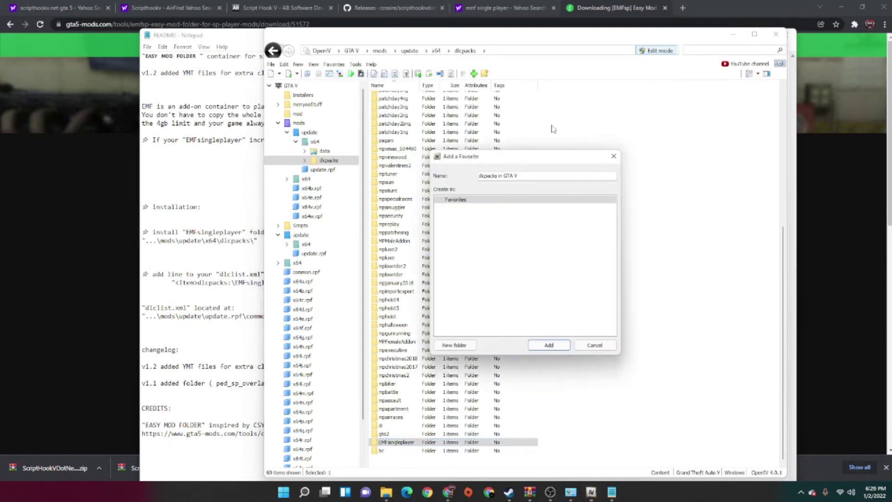
pyautogui.click(614, 157)
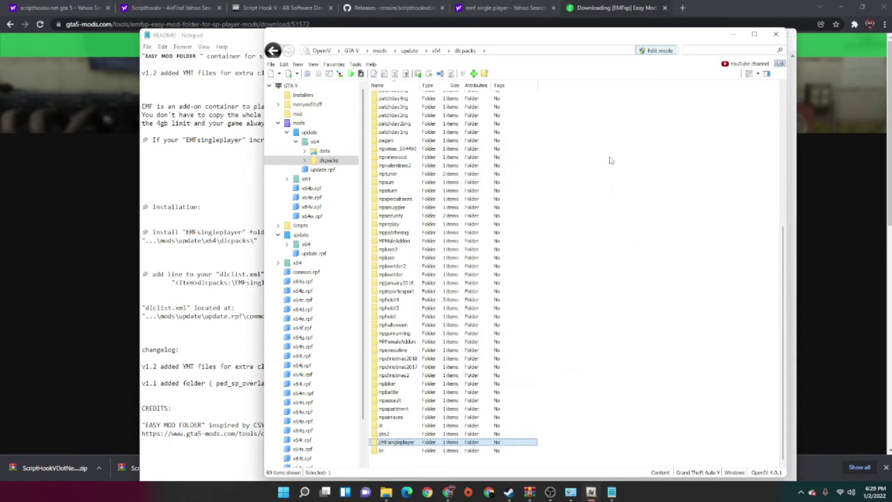
# Jump via Favorites to update.rpf\common\data, then rearrange the OpenIV and README windows.
pyautogui.click(334, 64)
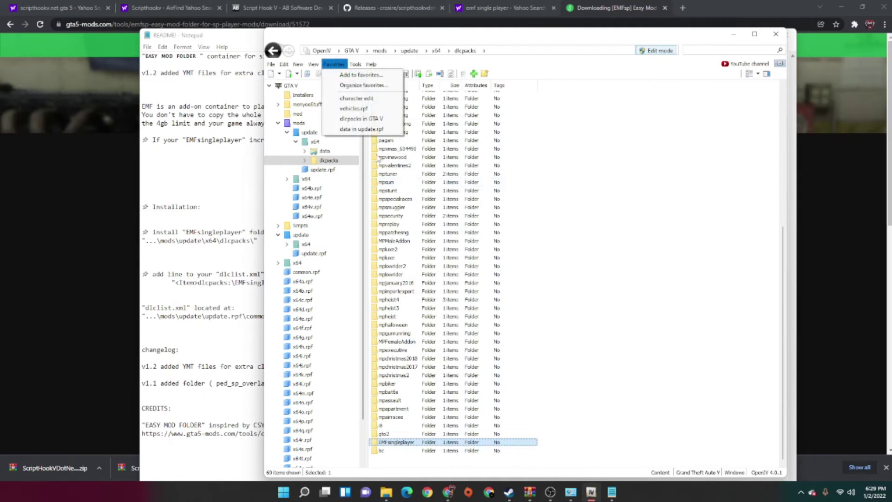
pyautogui.click(353, 130)
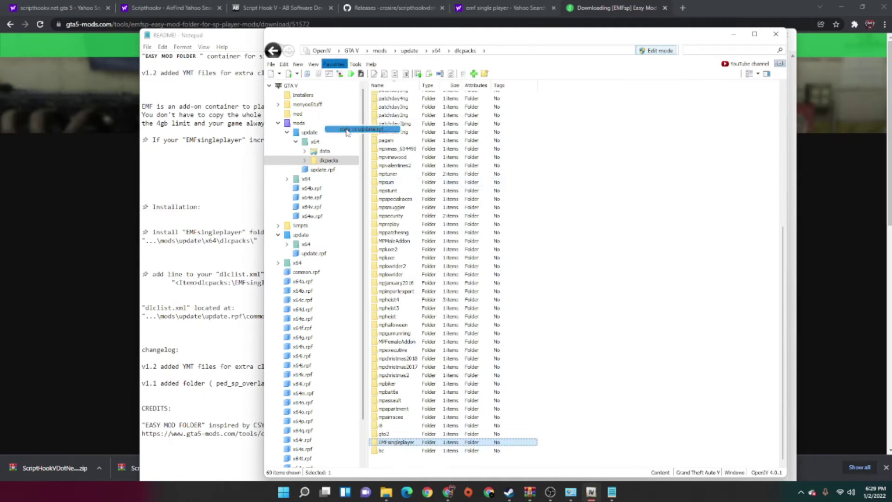
pyautogui.moveTo(454, 39); pyautogui.dragTo(339, 39)
pyautogui.moveTo(689, 40); pyautogui.dragTo(709, 42)
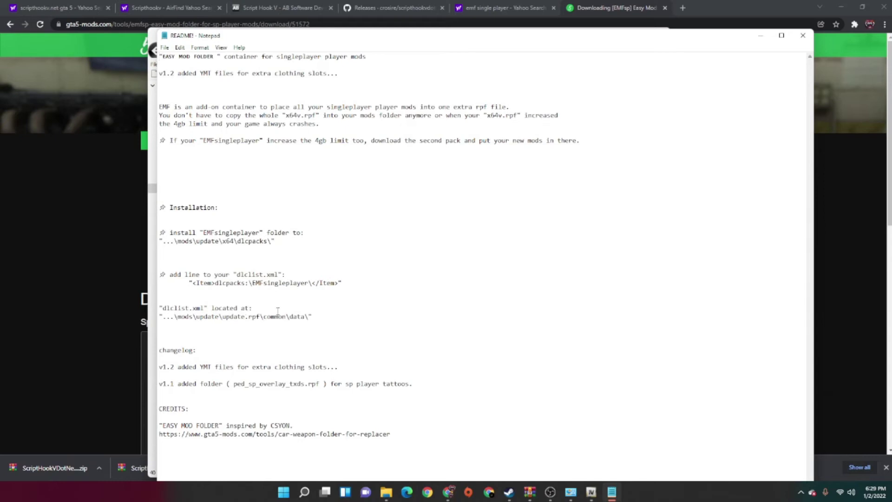
pyautogui.click(760, 35)
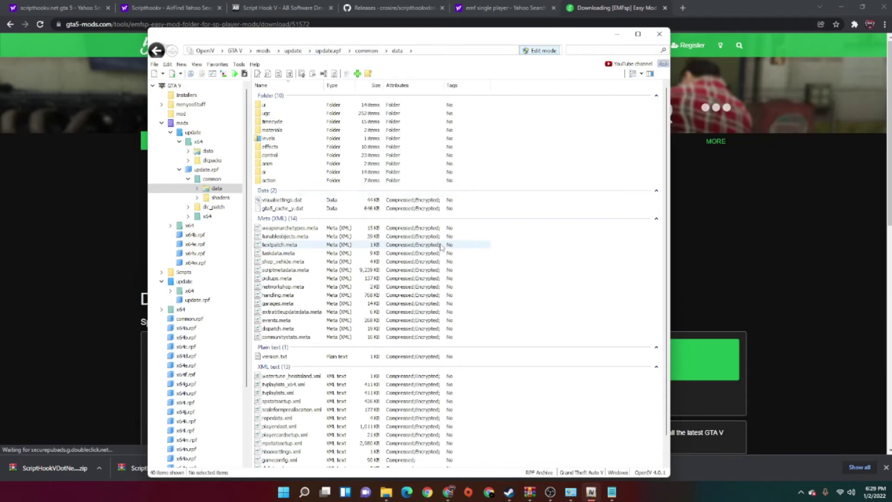
# Open dlclist.xml from common\data in OpenIV's text editor and select the last skyline entry line.
pyautogui.scroll(-1, 342, 367)
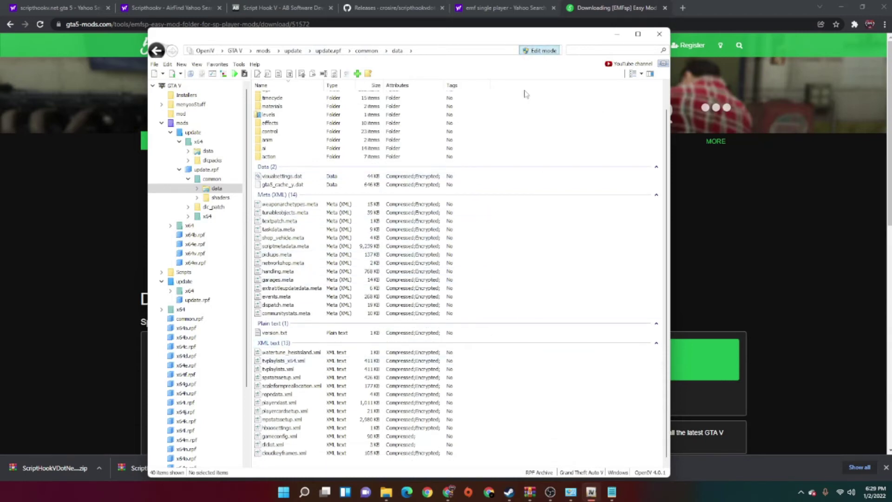
pyautogui.click(299, 445)
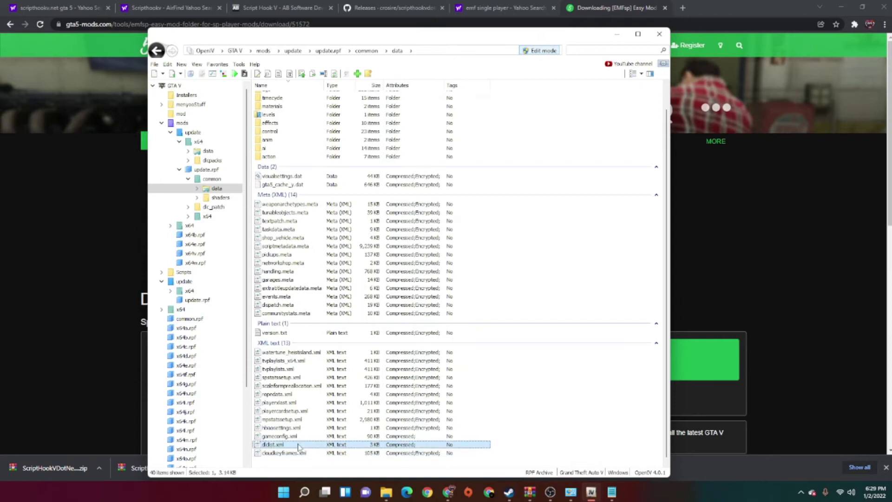
pyautogui.rightClick(298, 445)
pyautogui.click(332, 309)
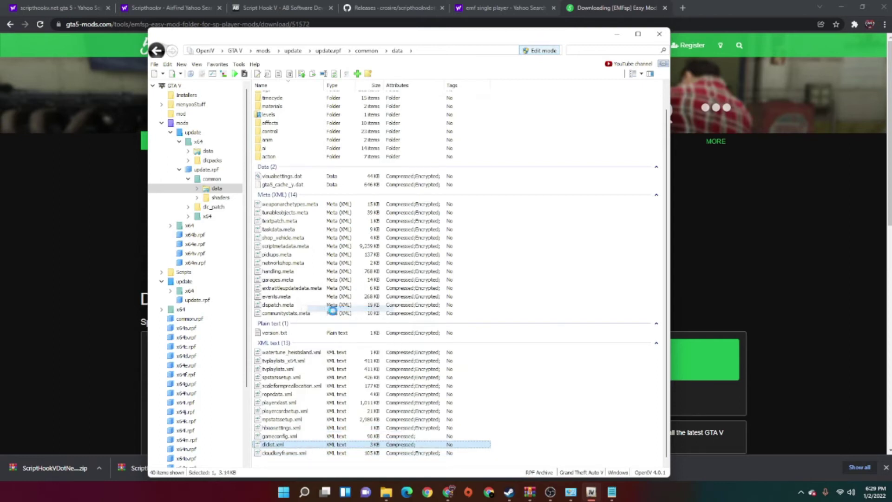
pyautogui.scroll(-15, 392, 309)
pyautogui.scroll(-3, 392, 310)
pyautogui.moveTo(370, 324); pyautogui.dragTo(277, 325)
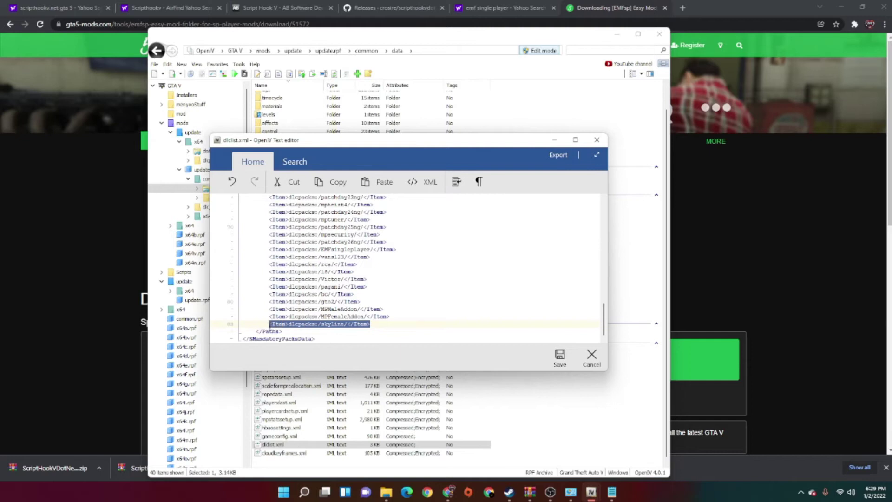
# Duplicate the skyline Item line on a new line and delete skyline from the copy.
pyautogui.rightClick(291, 327)
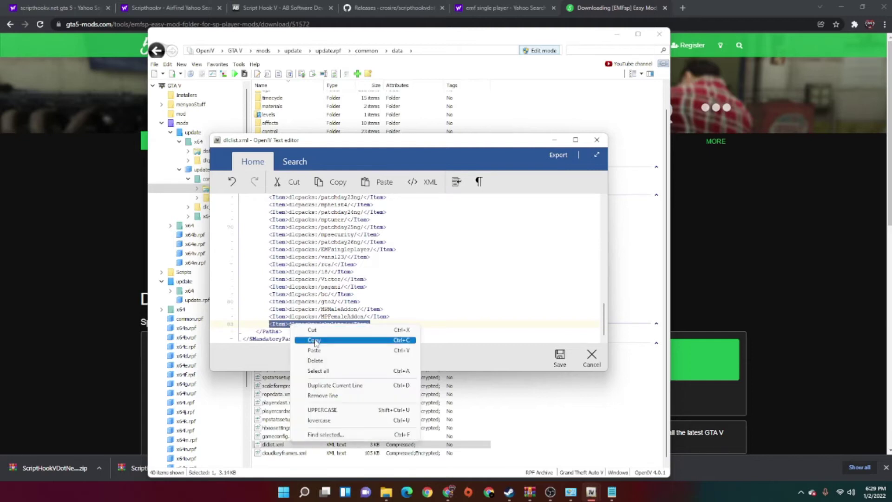
pyautogui.click(316, 339)
pyautogui.click(398, 322)
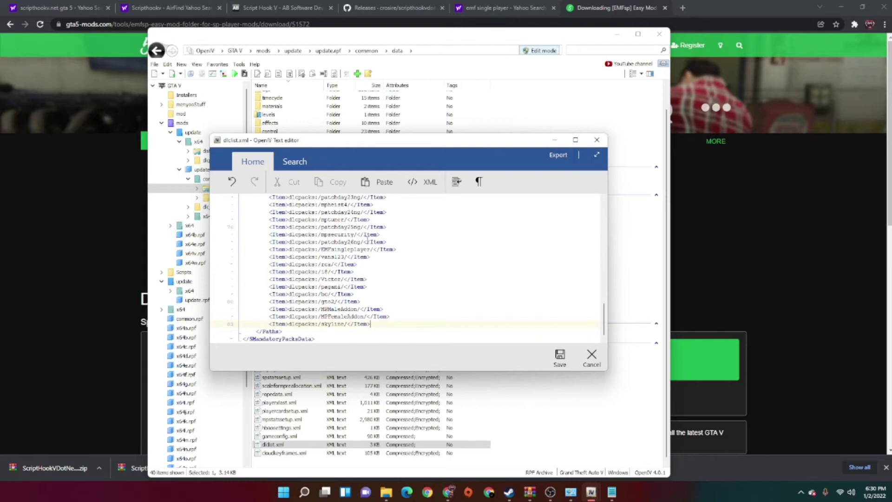
pyautogui.press('Return')
pyautogui.hotkey('ctrl', 'v')
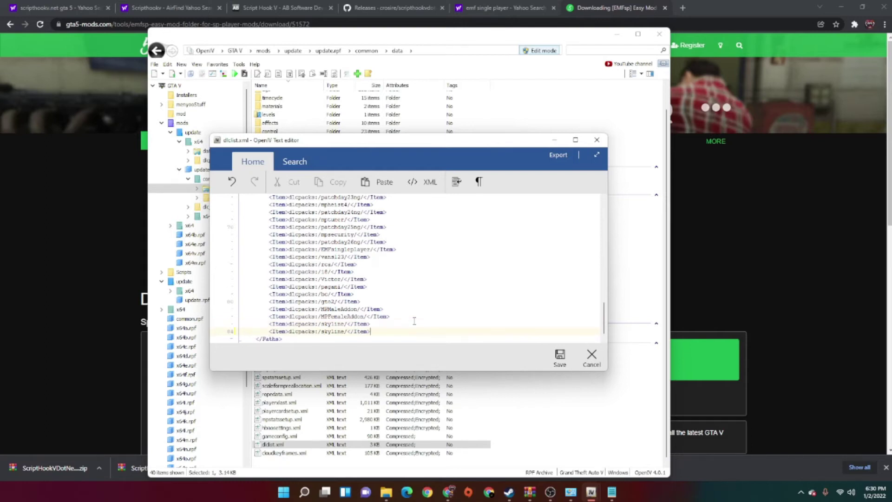
pyautogui.doubleClick(344, 332)
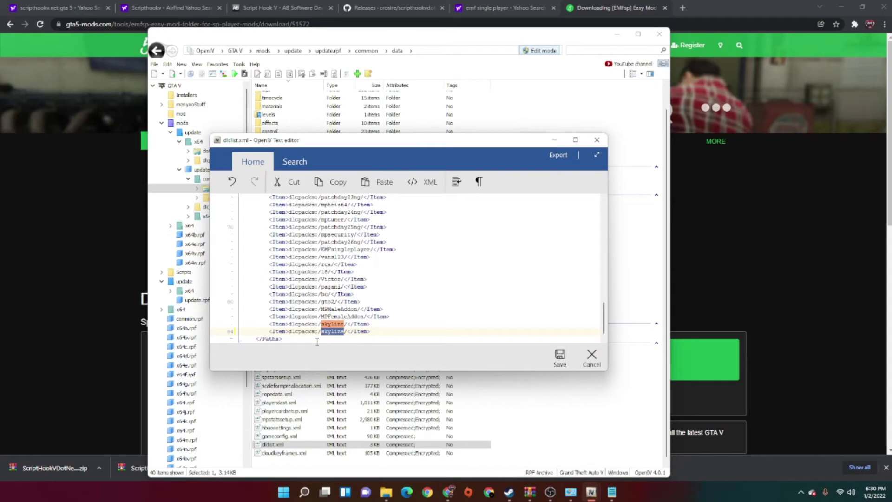
pyautogui.press('BackSpace')
# Copy the EMFsingleplayer folder name from WinRAR, paste it into the new entry, and close the editor.
pyautogui.click(530, 492)
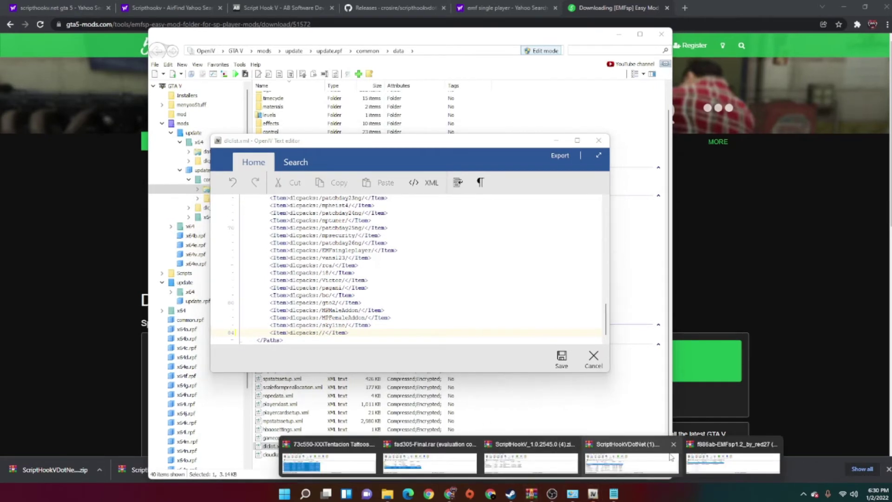
pyautogui.click(728, 462)
pyautogui.click(307, 356)
pyautogui.rightClick(307, 356)
pyautogui.click(328, 327)
pyautogui.hotkey('ctrl', 'c')
pyautogui.hotkey('alt', 'Tab')
pyautogui.hotkey('ctrl', 'v')
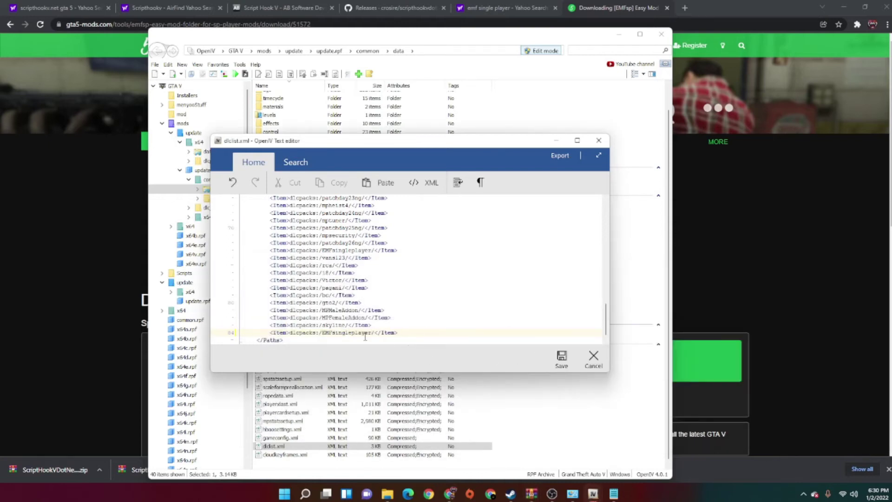
pyautogui.click(593, 358)
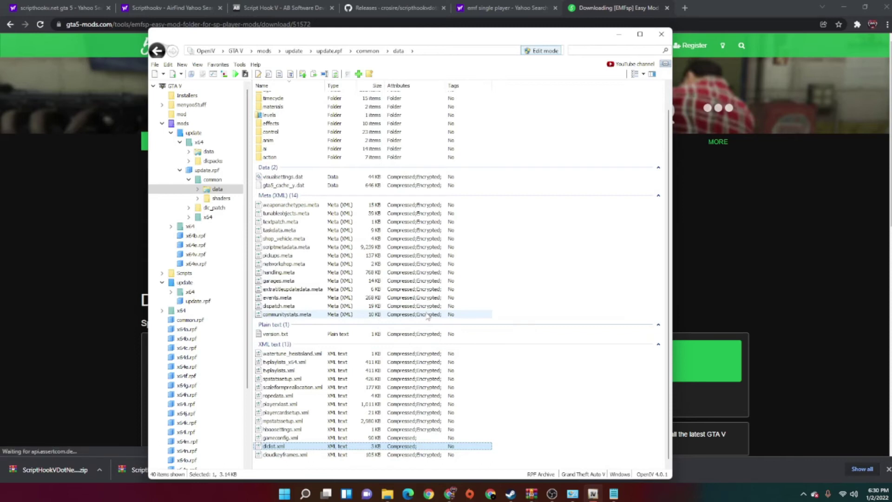
# Collapse the folder tree and open mods\update\x64\dlcpacks\EMFsingleplayer\dlc.rpf.
pyautogui.rightClick(203, 269)
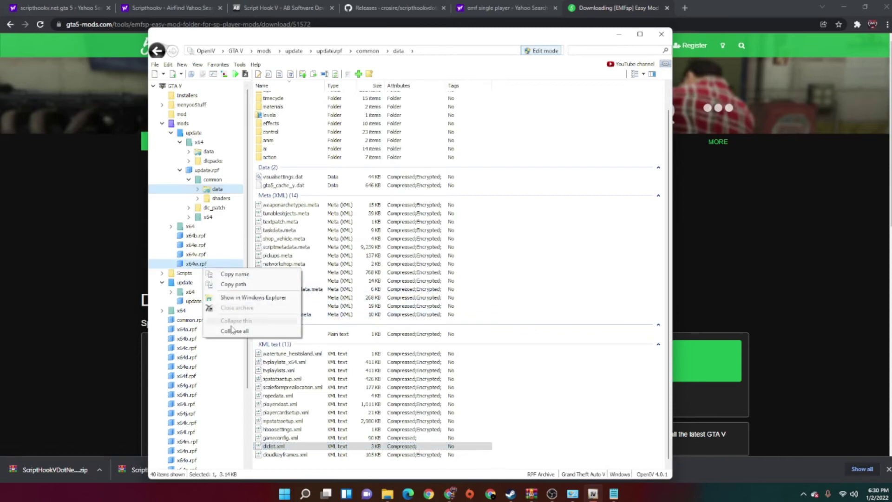
pyautogui.click(231, 329)
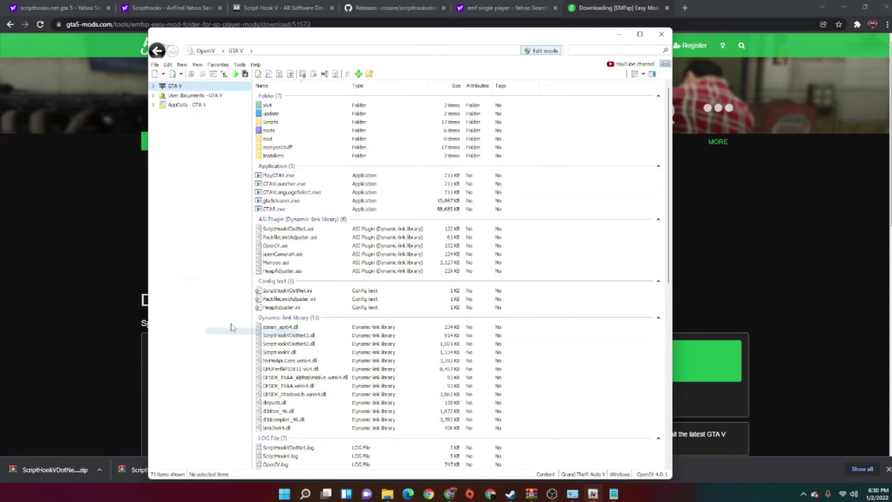
pyautogui.click(262, 131)
pyautogui.doubleClick(272, 131)
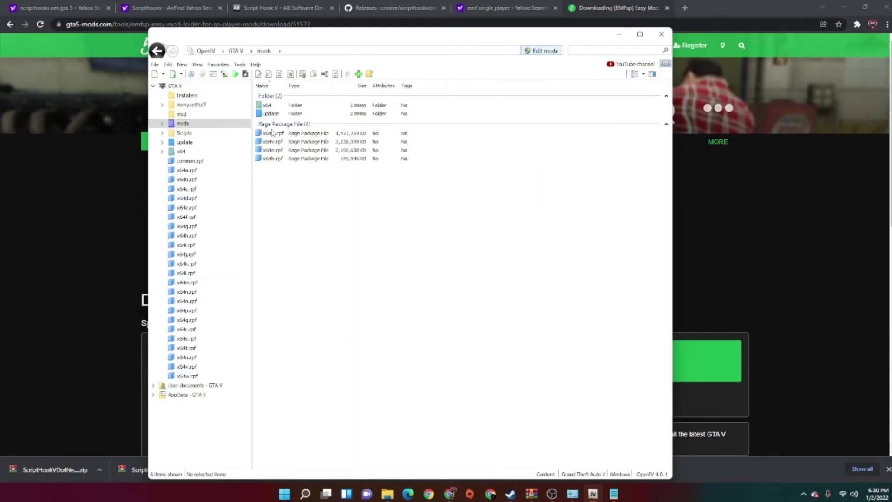
pyautogui.doubleClick(274, 113)
pyautogui.doubleClick(279, 105)
pyautogui.doubleClick(288, 105)
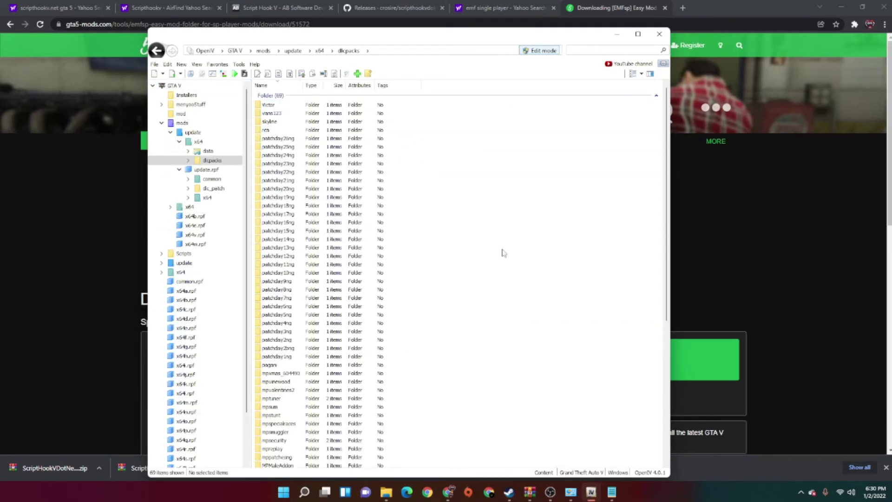
pyautogui.scroll(-10, 316, 462)
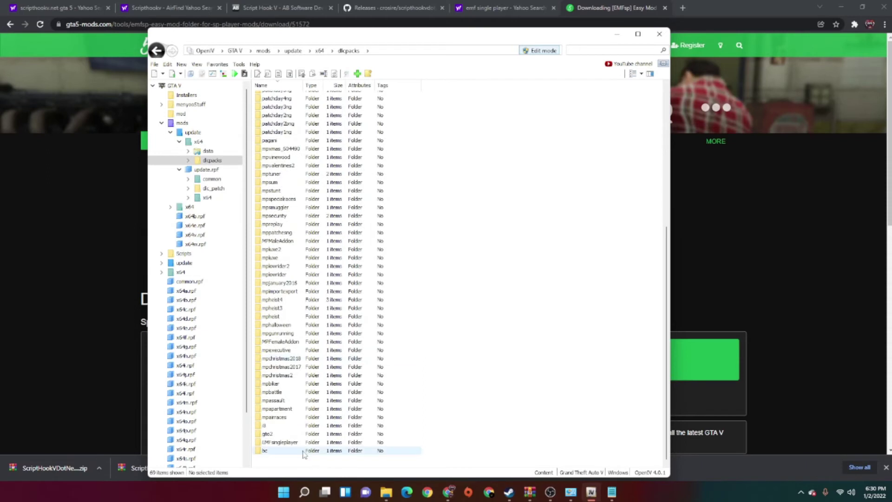
pyautogui.doubleClick(278, 442)
pyautogui.doubleClick(275, 105)
# Open x64 > streamedpeds_players.rpf in dlc.rpf and browse the player_one folder's contents.
pyautogui.click(285, 106)
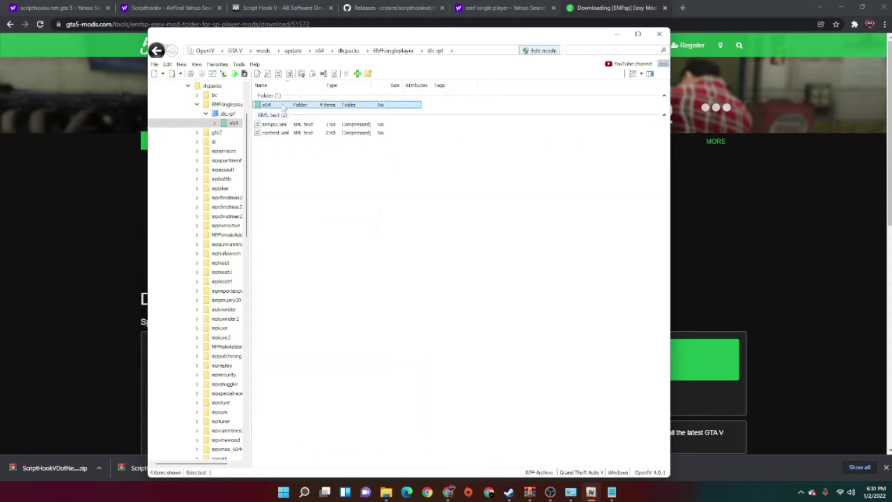
pyautogui.doubleClick(285, 106)
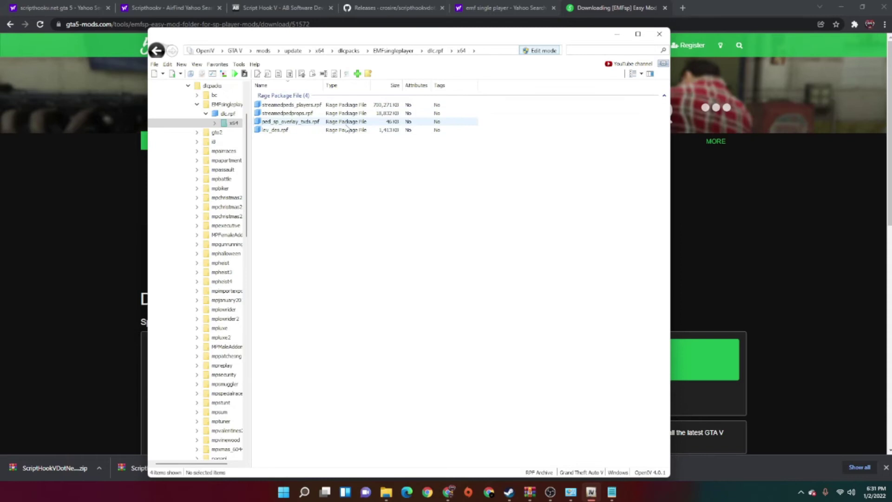
pyautogui.click(315, 107)
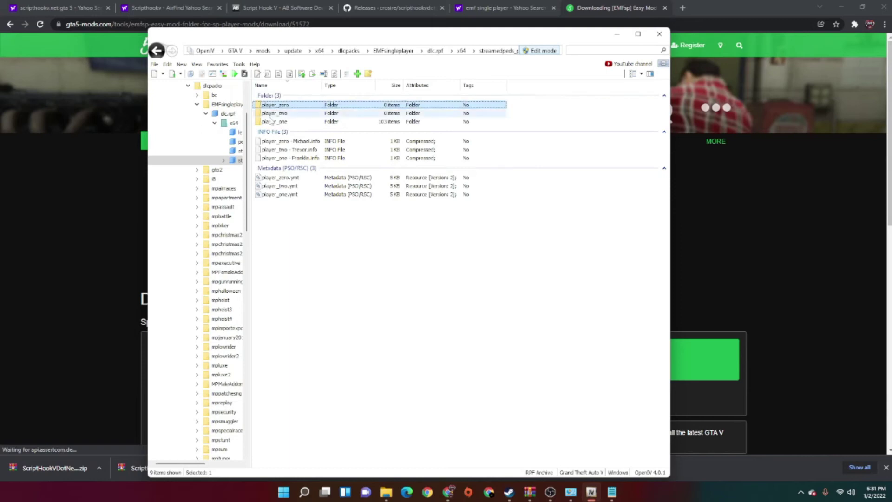
pyautogui.click(273, 122)
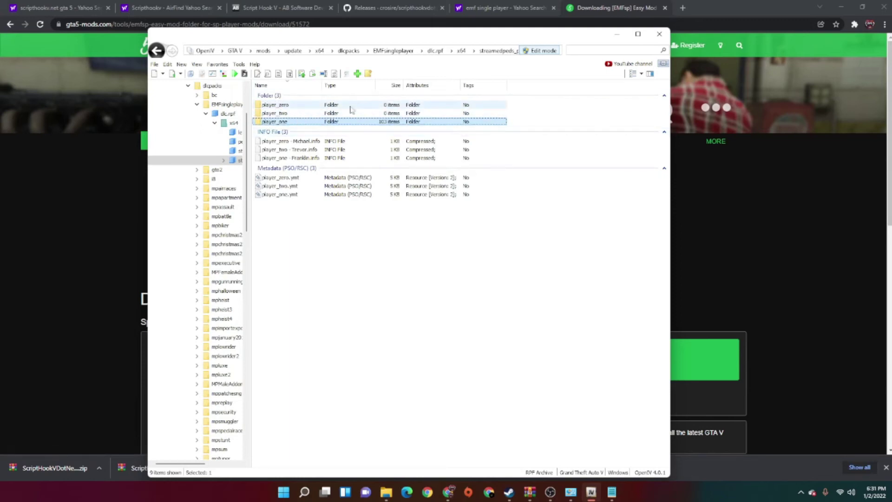
pyautogui.doubleClick(309, 125)
pyautogui.scroll(-5, 392, 268)
pyautogui.scroll(-12, 391, 268)
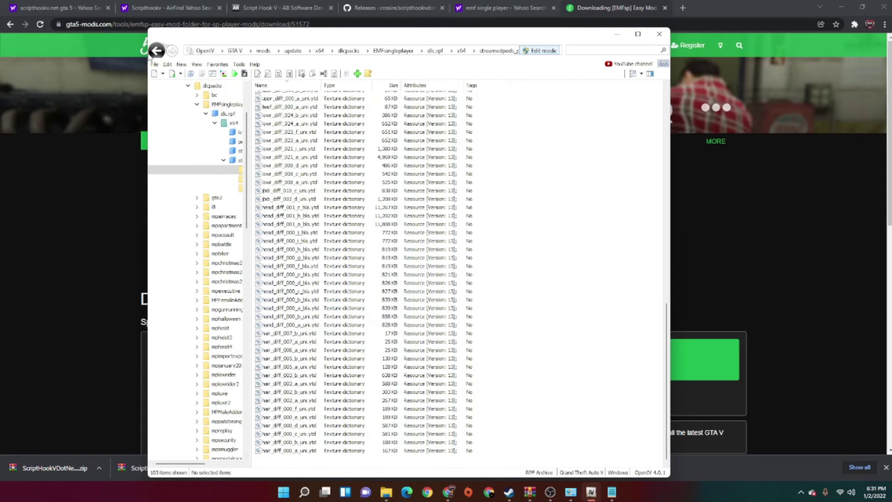
# Check the empty player folders, return to the player folders list, and minimize OpenIV.
pyautogui.click(156, 50)
pyautogui.doubleClick(330, 108)
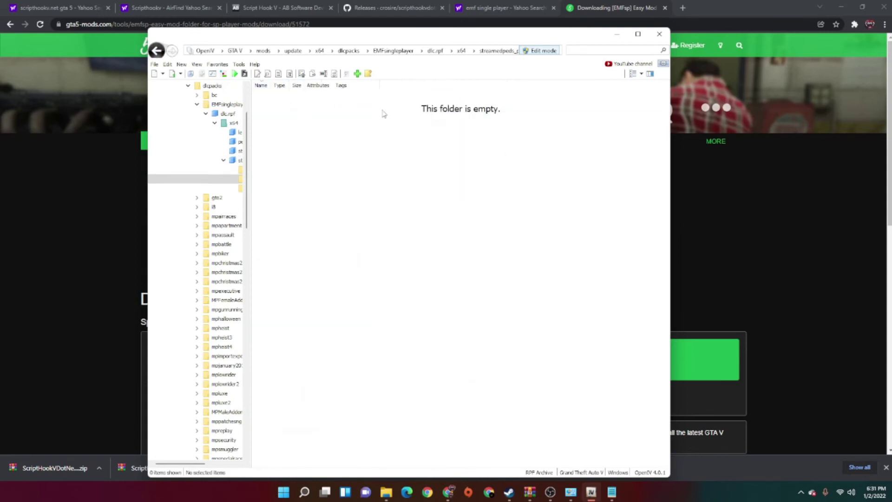
pyautogui.press('BackSpace')
pyautogui.press('Down')
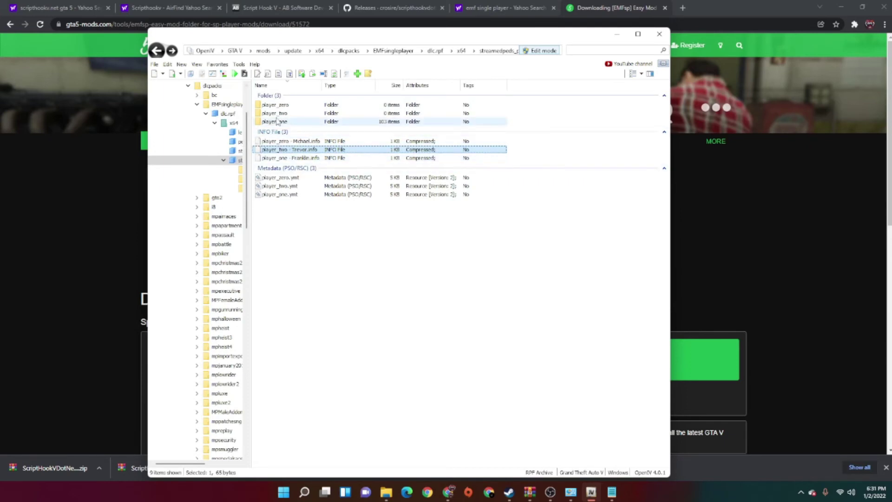
pyautogui.click(278, 122)
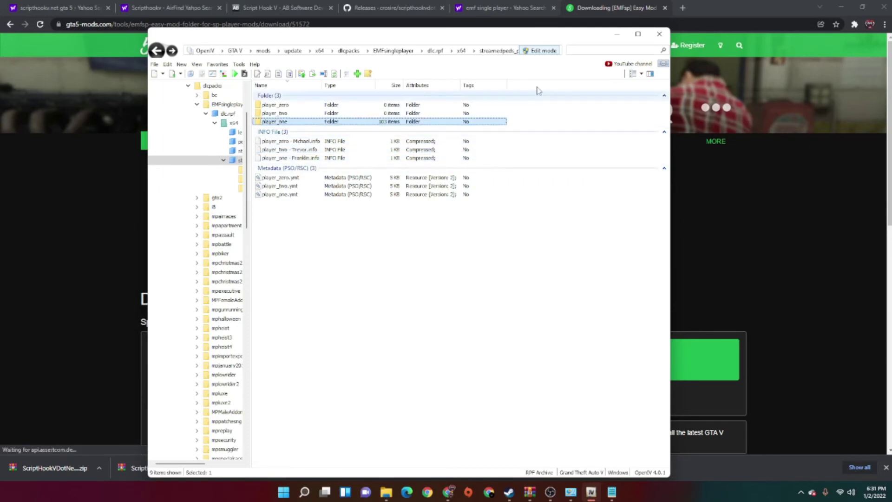
pyautogui.click(617, 34)
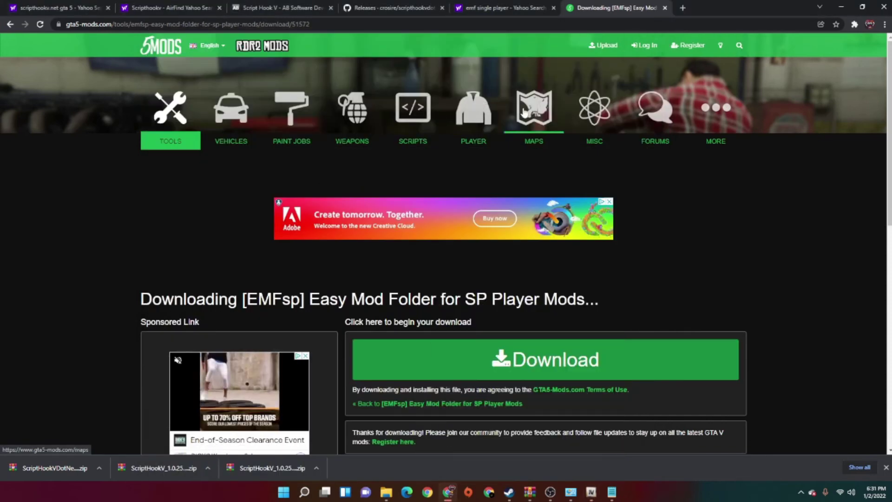
# Go to the PLAYER category on gta5-mods.com and scroll through the latest player mods.
pyautogui.click(474, 111)
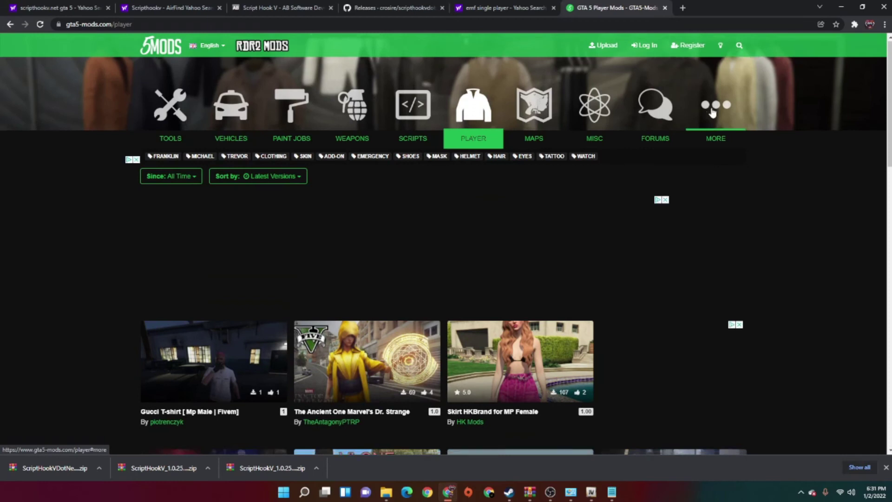
pyautogui.scroll(-3, 393, 287)
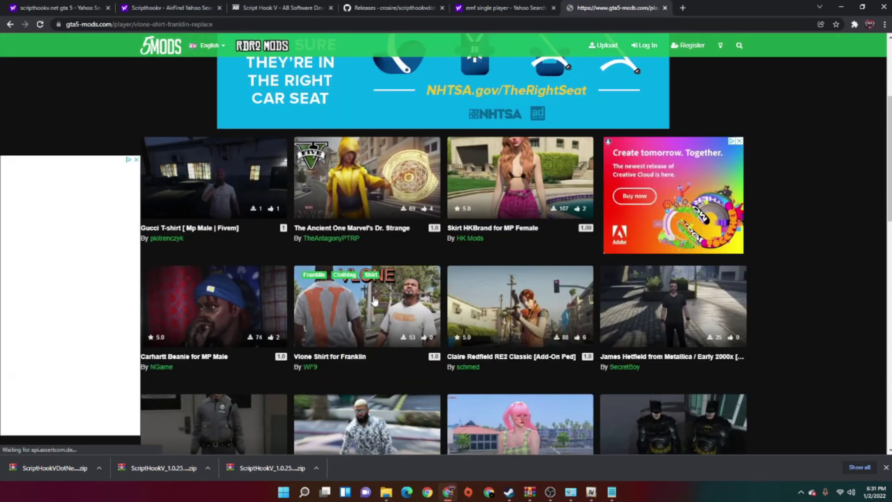